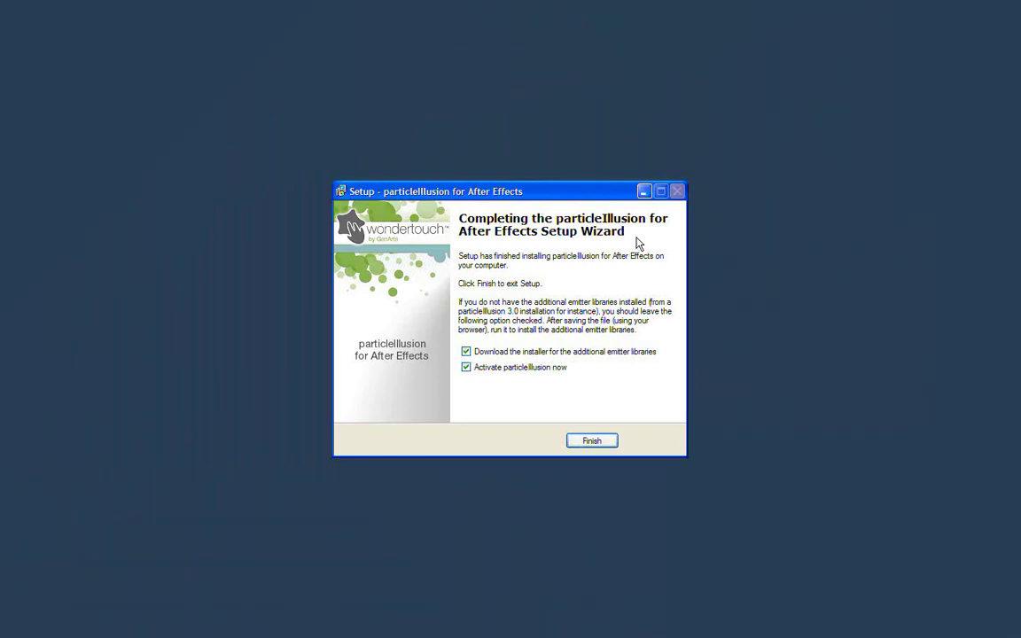
# Finish particleIllusion Setup with both the emitter-library installer download and Activate options left enabled
pyautogui.click(467, 352)
pyautogui.click(473, 354)
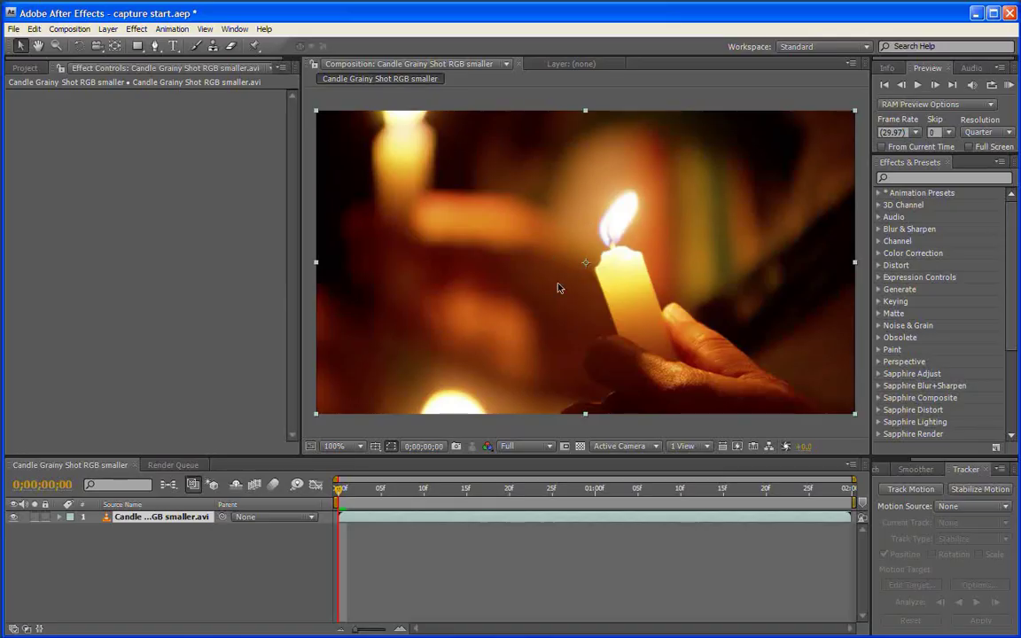
# Apply wondertouch particleIllusion to the candle footage from the Effect menu
pyautogui.click(134, 29)
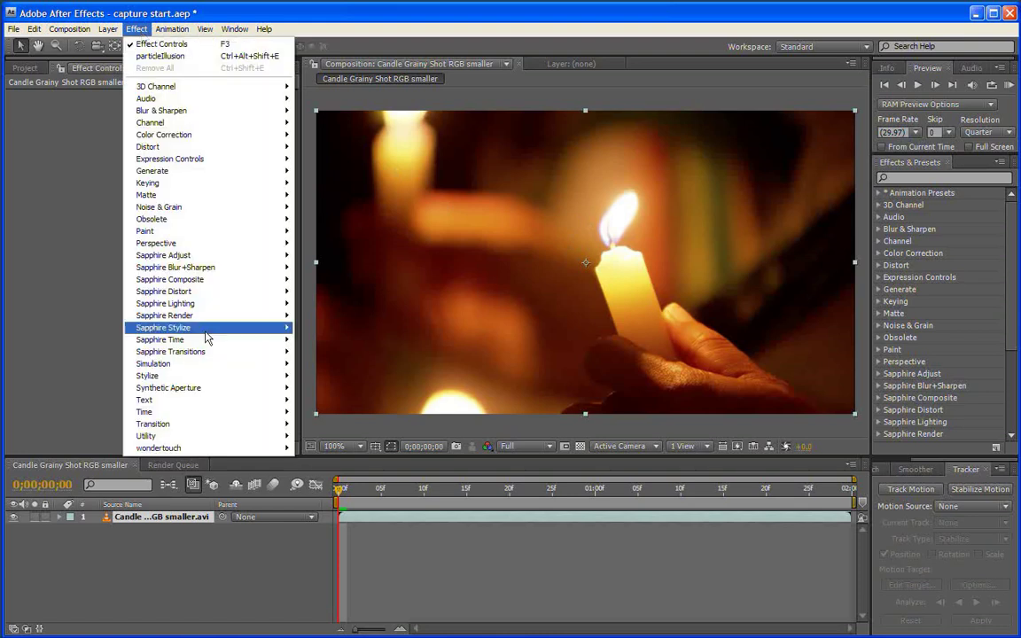
pyautogui.moveTo(257, 448)
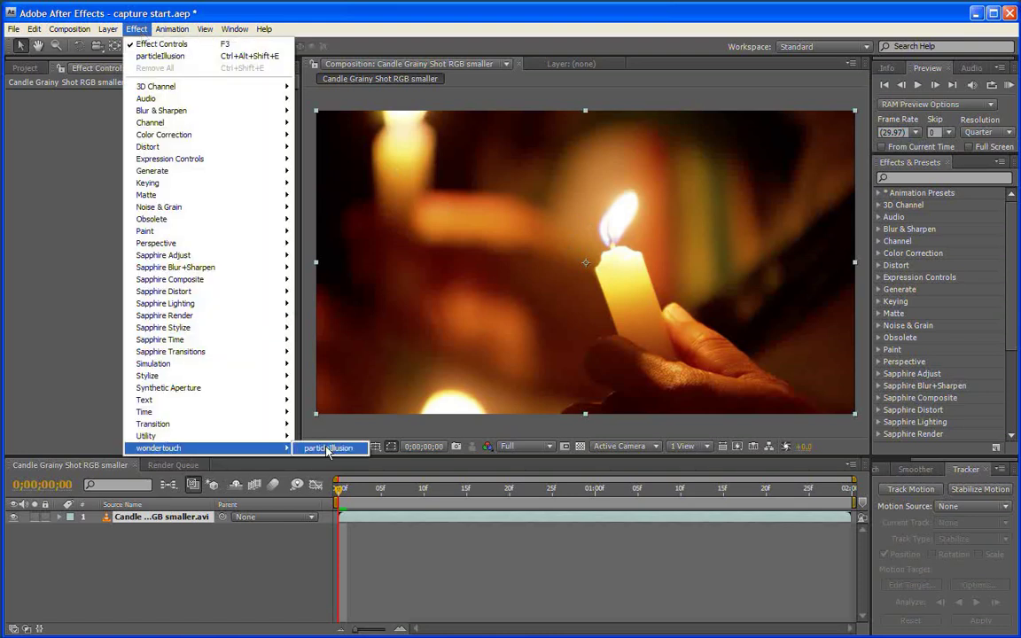
pyautogui.click(327, 450)
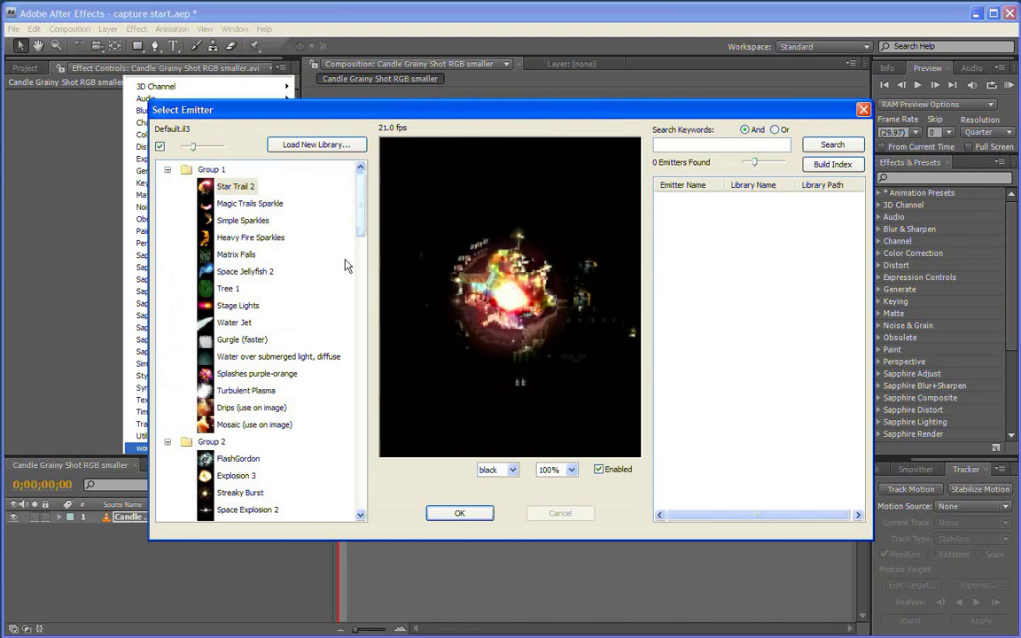
# Preview the hyno rays 01 and Ethereal Aura v.2 emitters, settling on More Sparks 02 (mb)
pyautogui.scroll(-2, 346, 265)
pyautogui.scroll(-3, 361, 265)
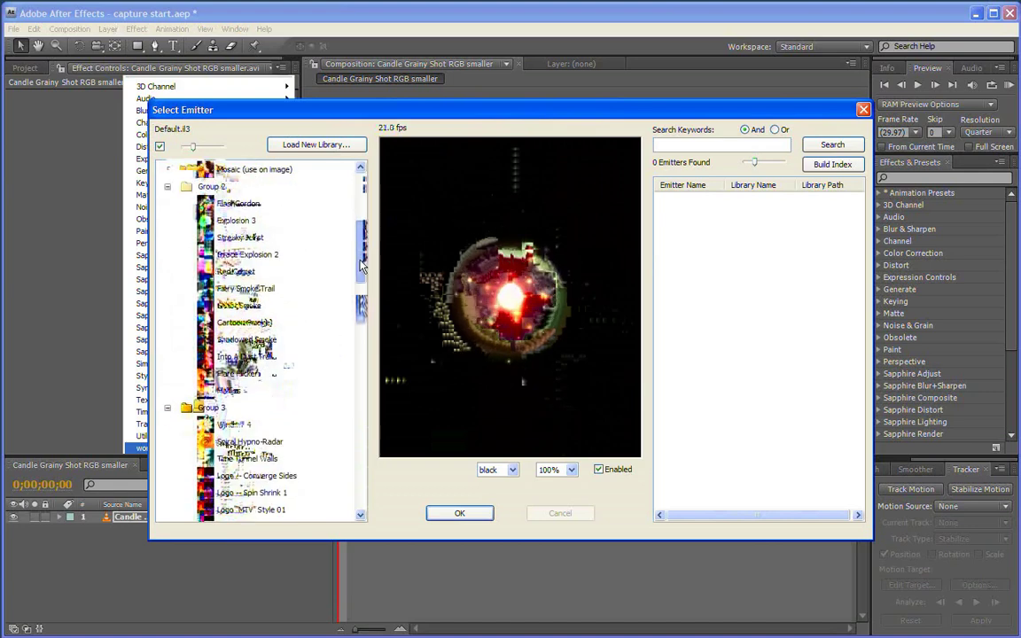
pyautogui.moveTo(361, 265); pyautogui.dragTo(361, 451)
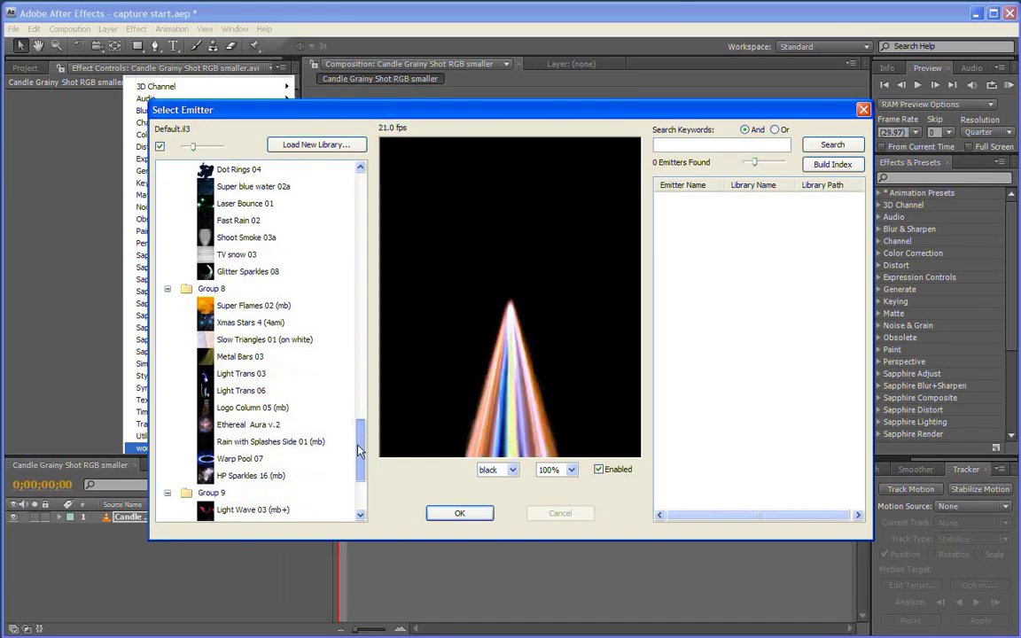
pyautogui.scroll(-2, 331, 438)
pyautogui.scroll(-1, 360, 501)
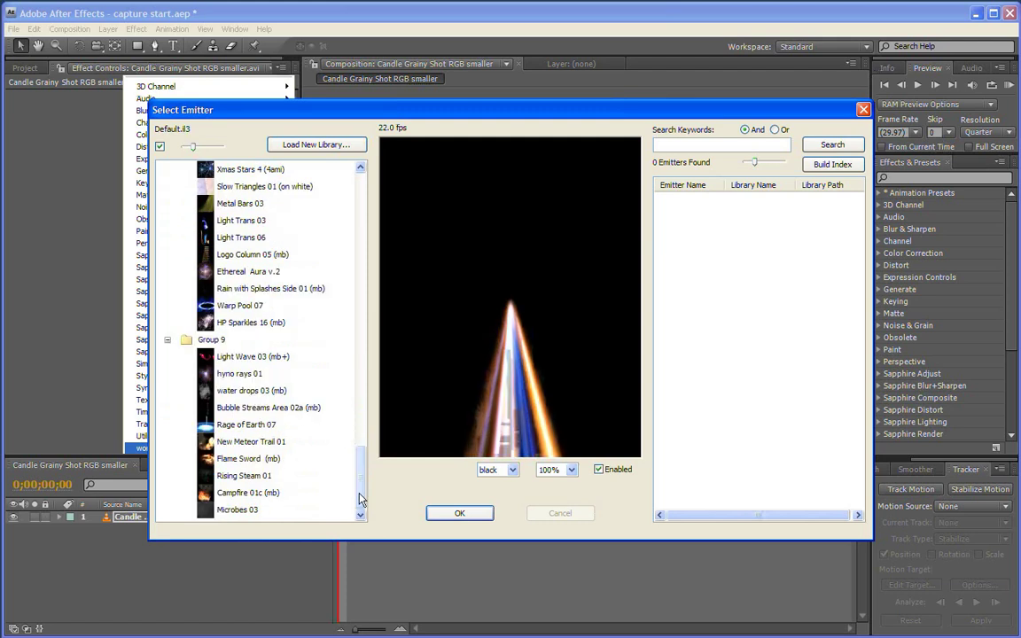
pyautogui.click(242, 373)
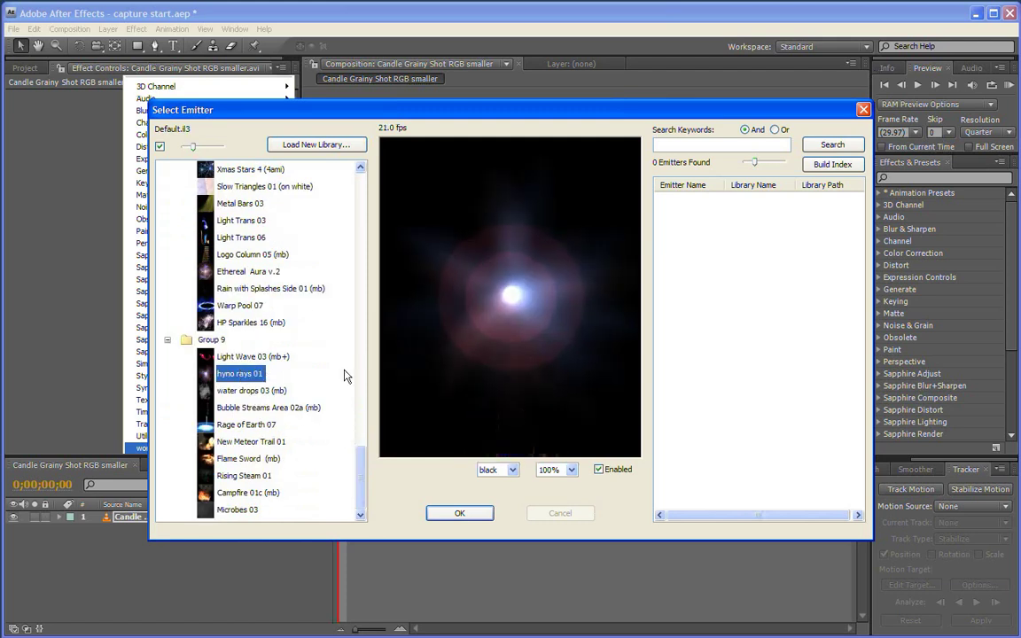
pyautogui.click(253, 271)
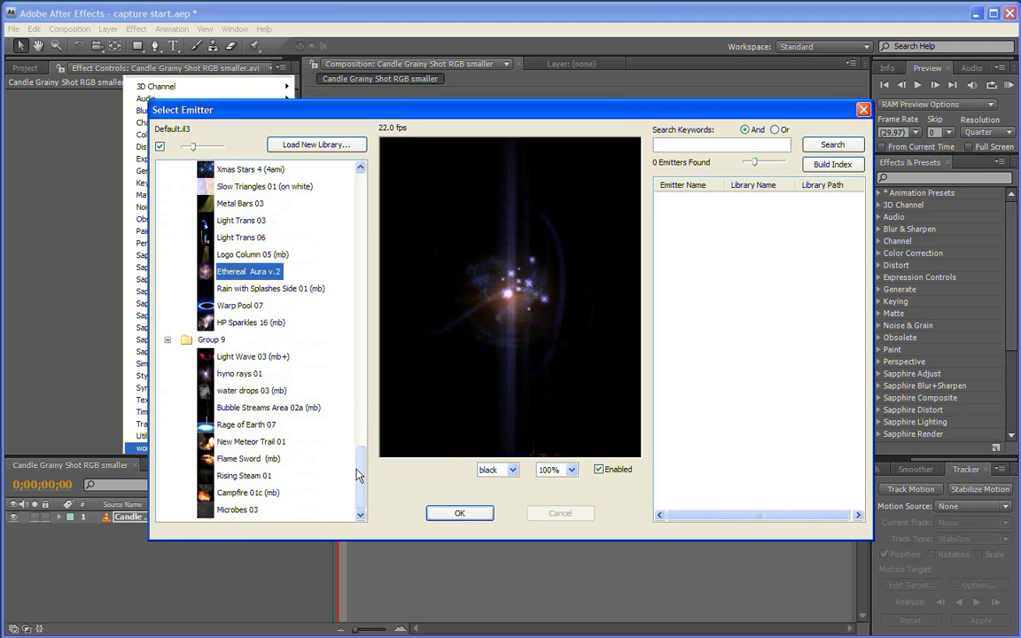
pyautogui.scroll(8, 358, 476)
pyautogui.click(239, 340)
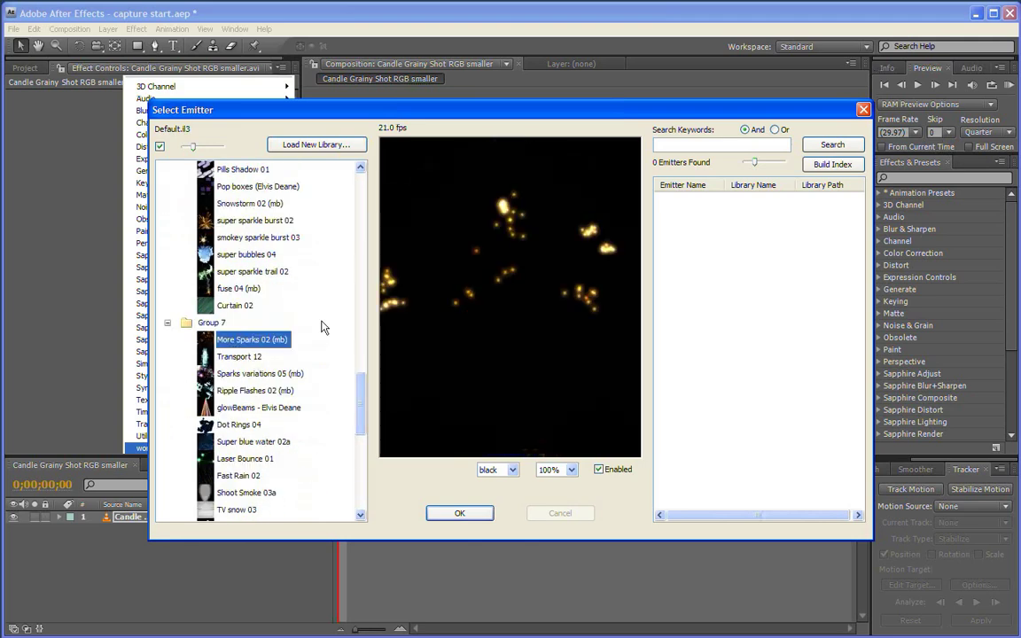
# Load the emitters_08_06.il3 library from the 2008 folder
pyautogui.click(332, 147)
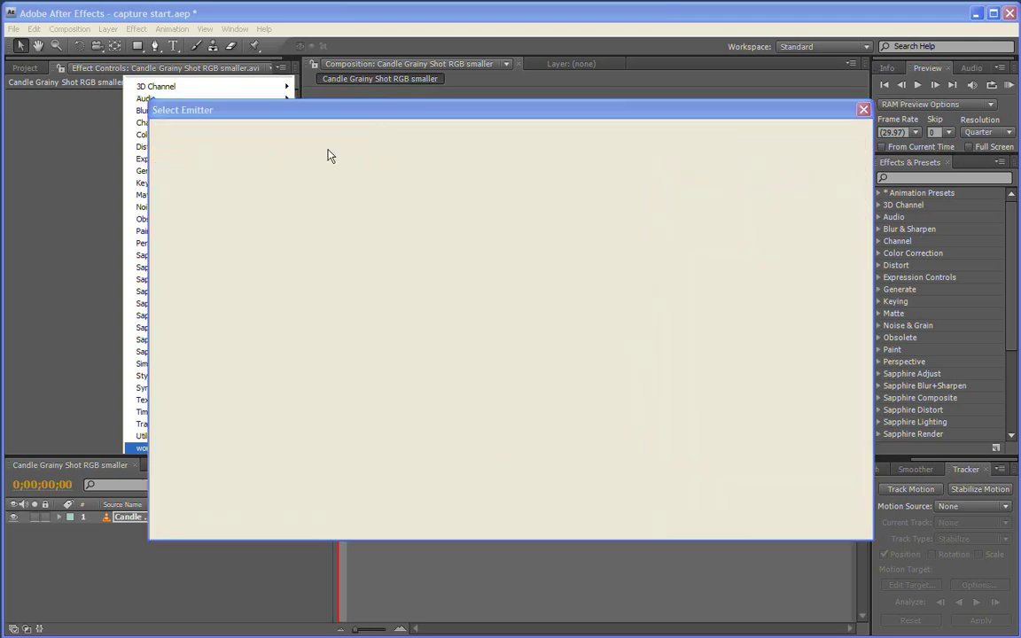
pyautogui.doubleClick(359, 204)
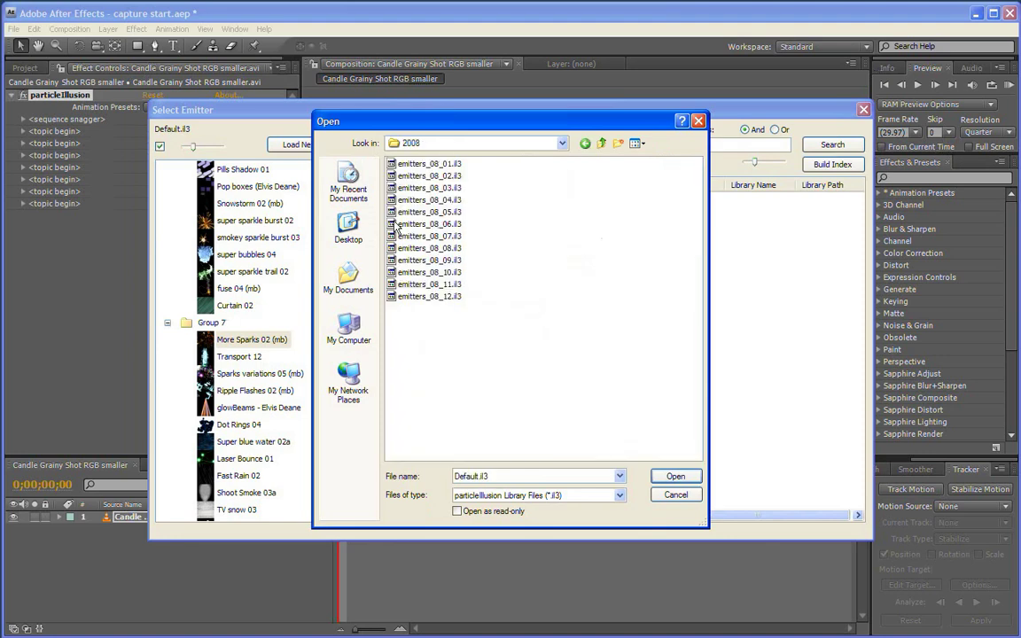
pyautogui.click(396, 226)
pyautogui.click(675, 476)
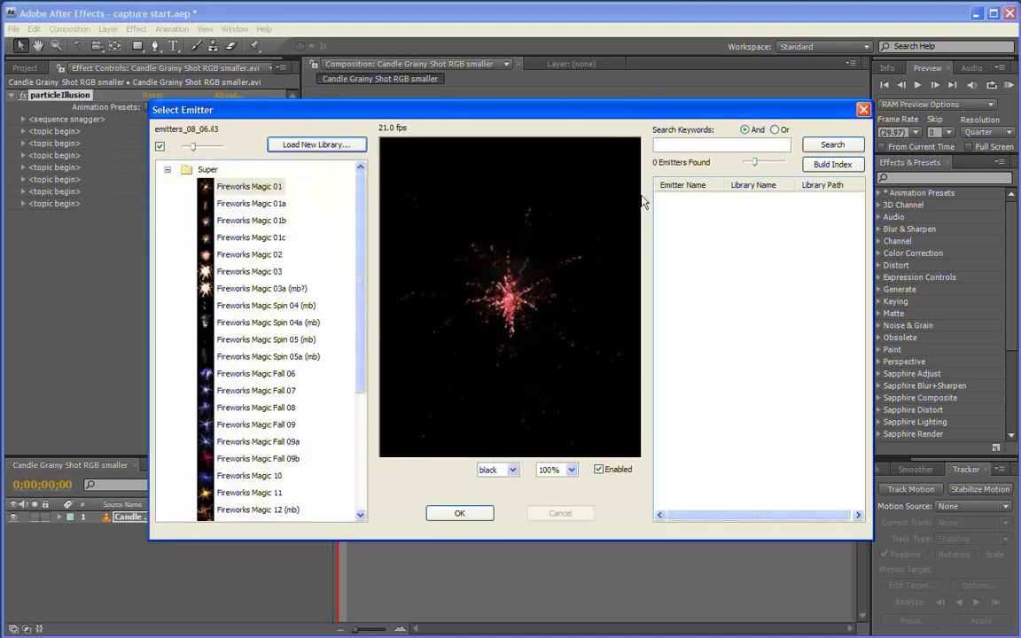
# Search the emitters for the keyword 'smoke'
pyautogui.click(707, 147)
pyautogui.write('s')
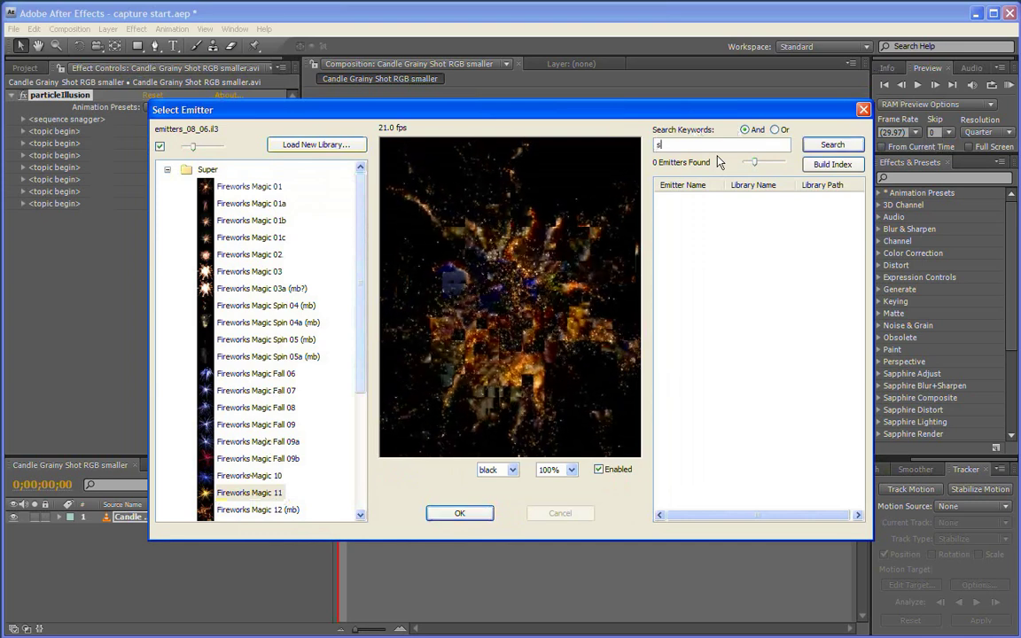
pyautogui.write('moke')
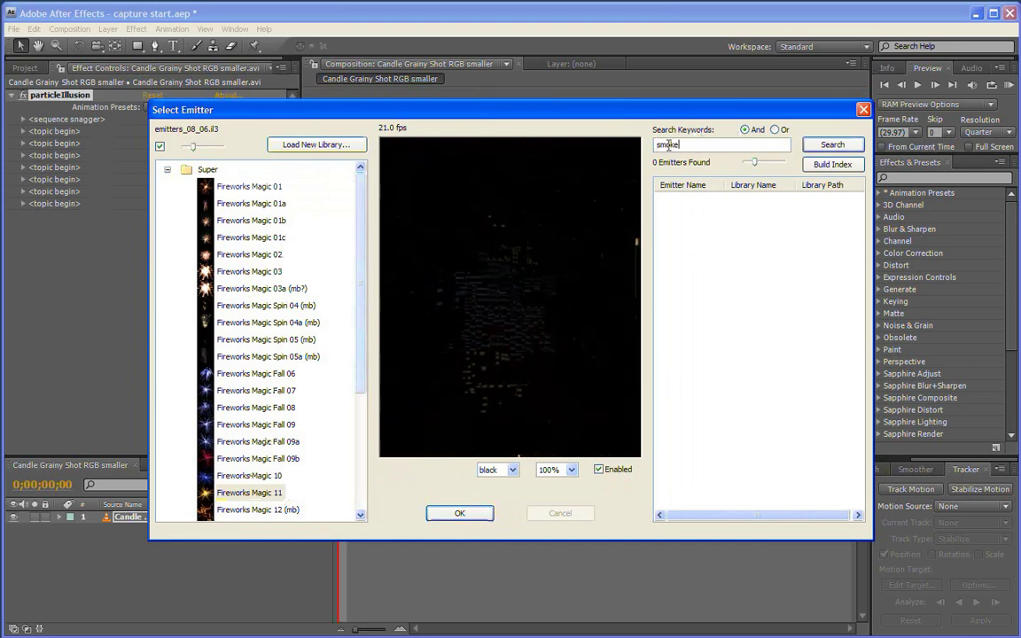
pyautogui.click(833, 145)
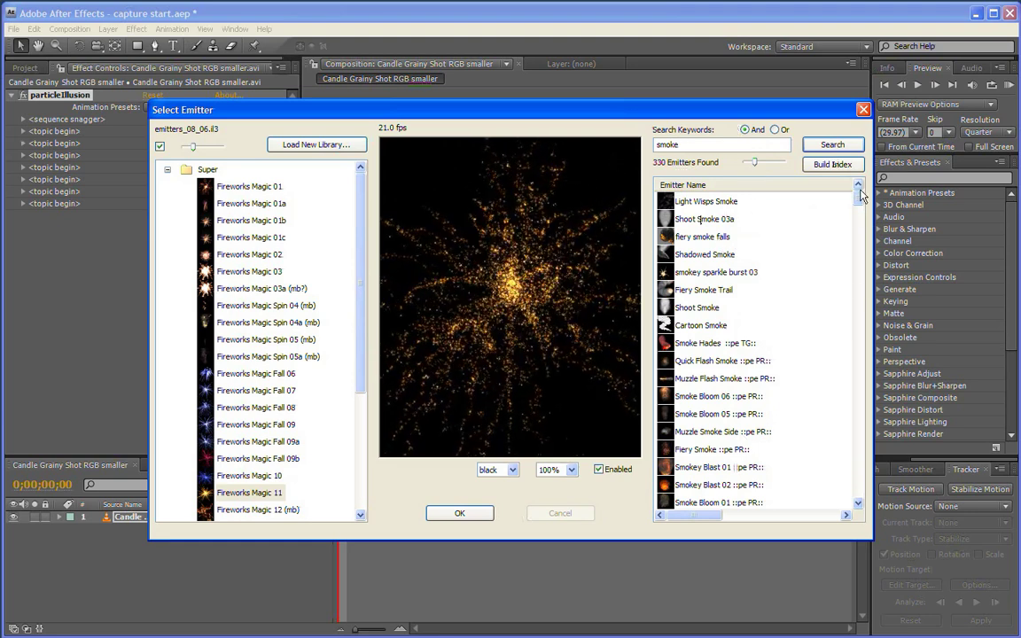
# Preview Shoot Smoke 03a, then pick the Thin Smoke Disperse New emitter
pyautogui.moveTo(862, 195); pyautogui.dragTo(858, 291)
pyautogui.click(704, 307)
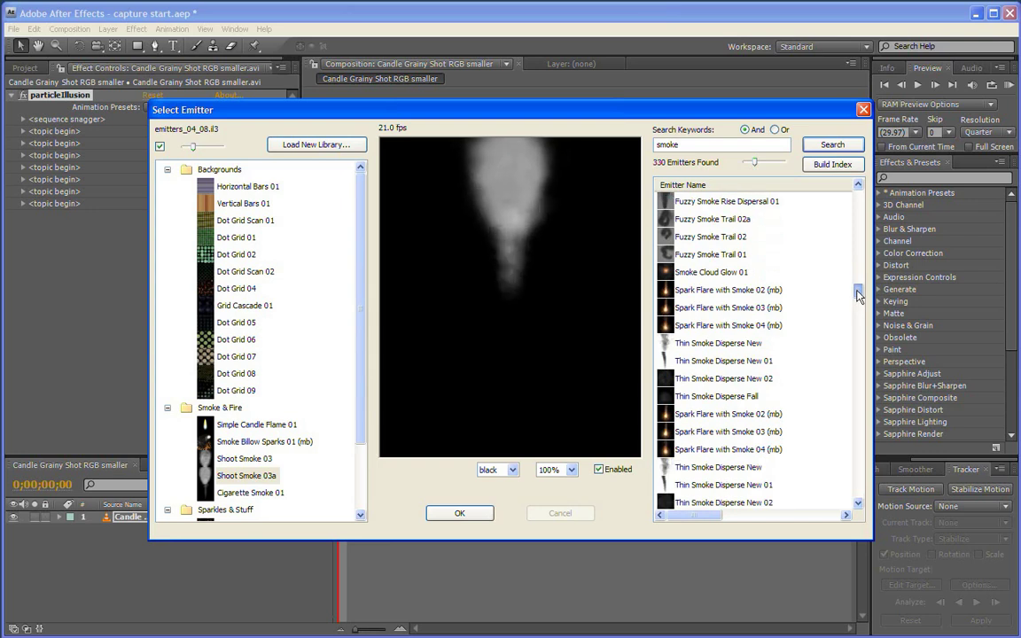
pyautogui.click(719, 344)
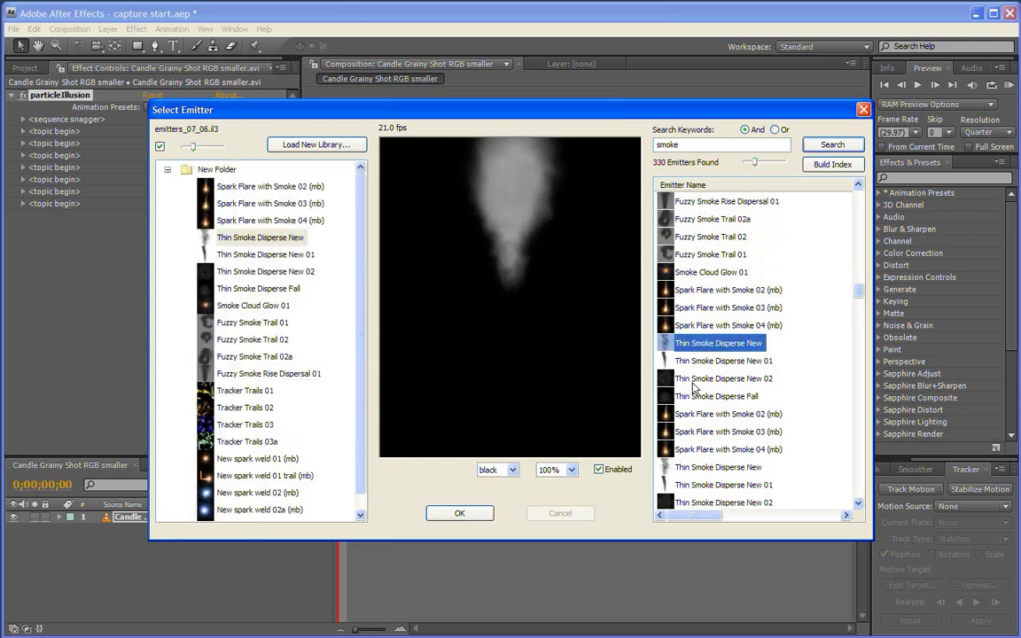
# Clear the 'smoke' search keywords and switch keyword matching from And to Or
pyautogui.doubleClick(715, 146)
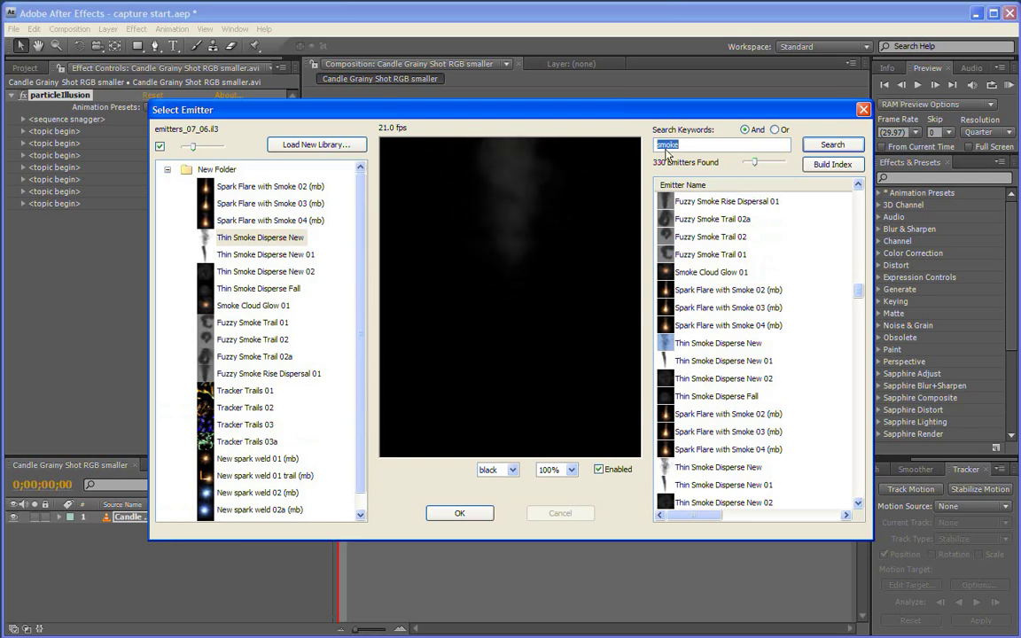
pyautogui.press('BackSpace')
pyautogui.click(775, 129)
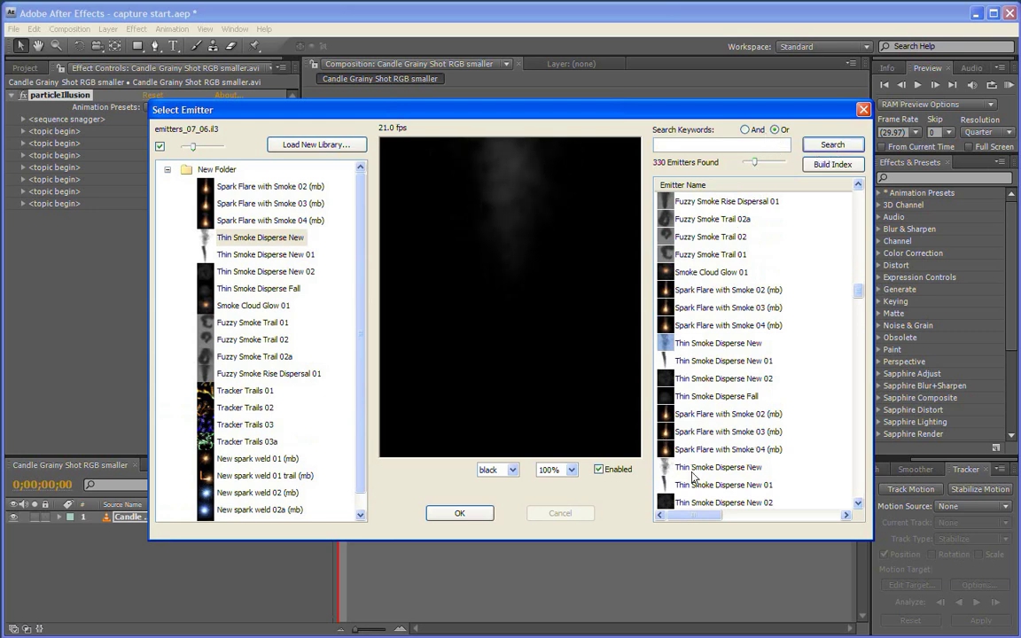
# Confirm Thin Smoke Disperse New and preview the shot from frame 21
pyautogui.click(457, 514)
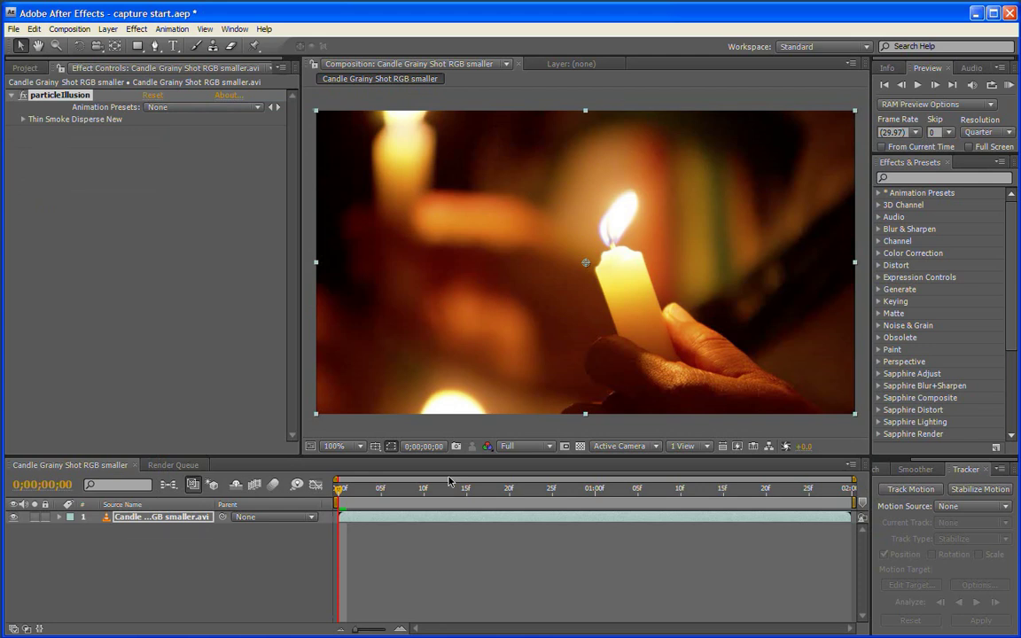
pyautogui.click(516, 488)
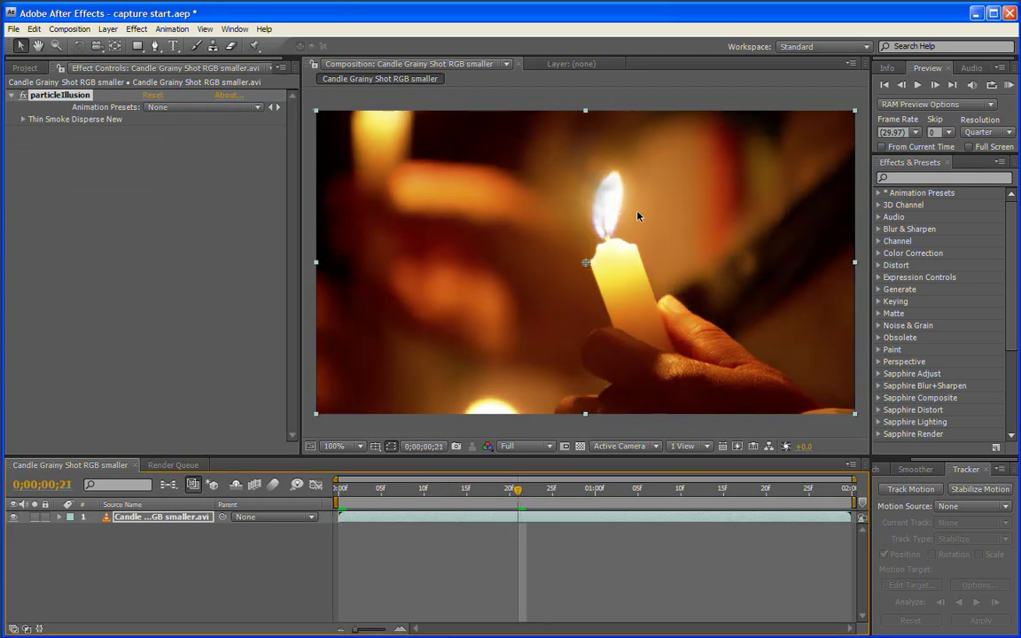
pyautogui.press('h')
pyautogui.press('space')
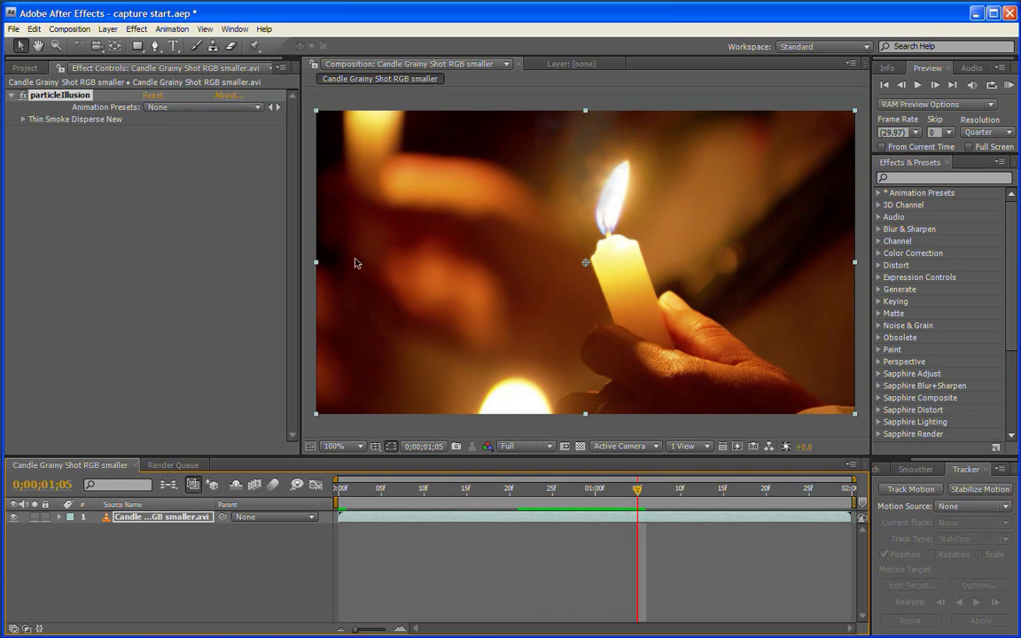
# Reveal the Thin Smoke Disperse New parameters and its smoke group in Effect Controls
pyautogui.click(24, 119)
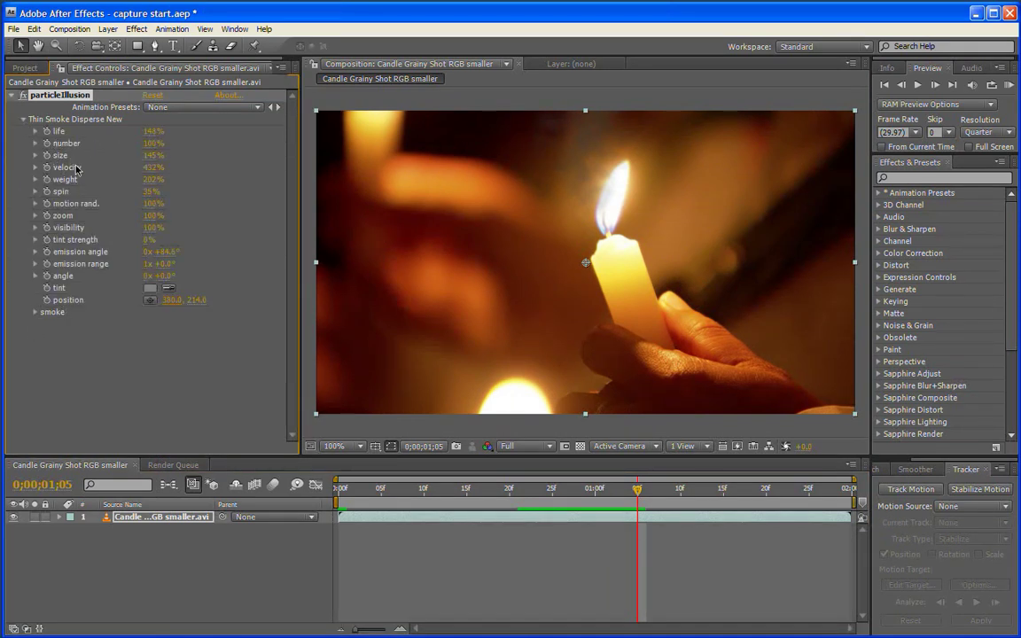
pyautogui.click(34, 313)
pyautogui.scroll(-2, 34, 319)
pyautogui.scroll(2, 152, 344)
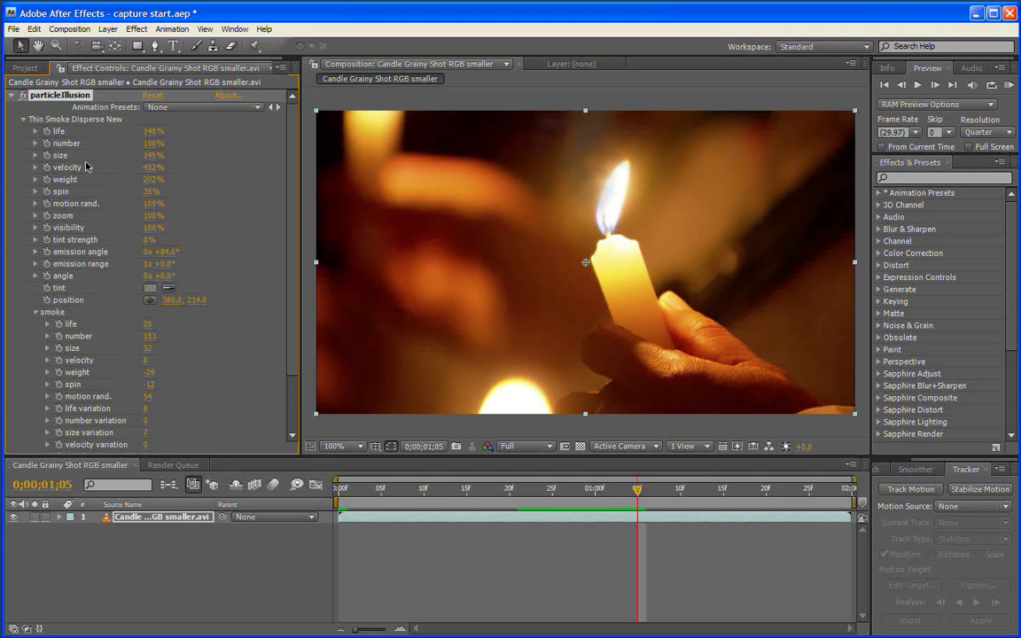
pyautogui.scroll(-2, 173, 296)
pyautogui.scroll(2, 174, 296)
pyautogui.moveTo(156, 143); pyautogui.dragTo(137, 127)
pyautogui.hotkey('ctrl', 'z')
pyautogui.moveTo(149, 352); pyautogui.dragTo(176, 353)
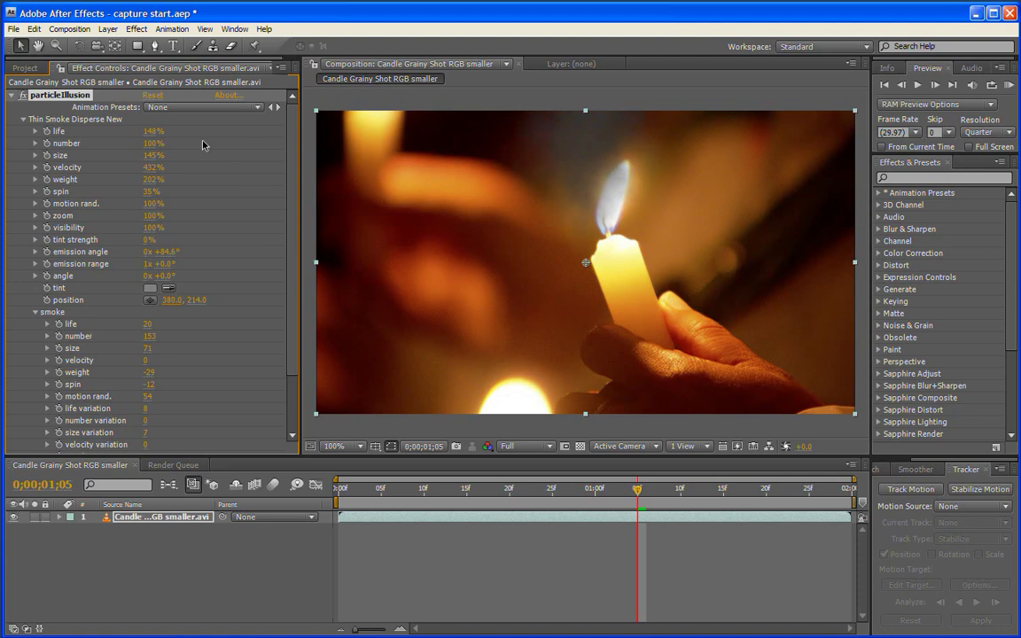
pyautogui.moveTo(149, 155); pyautogui.dragTo(203, 157)
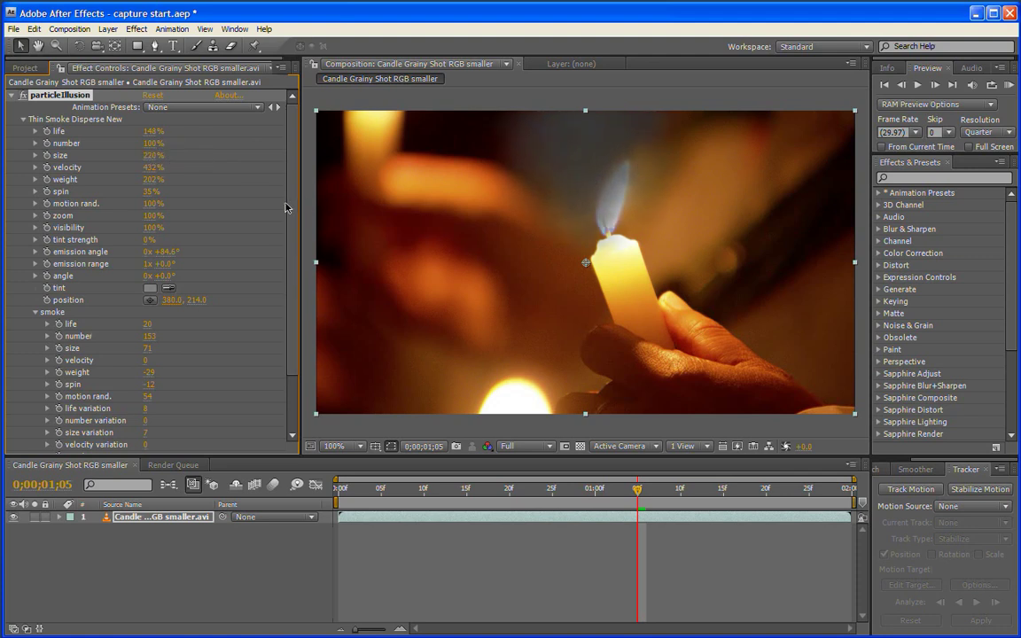
pyautogui.moveTo(147, 348); pyautogui.dragTo(116, 348)
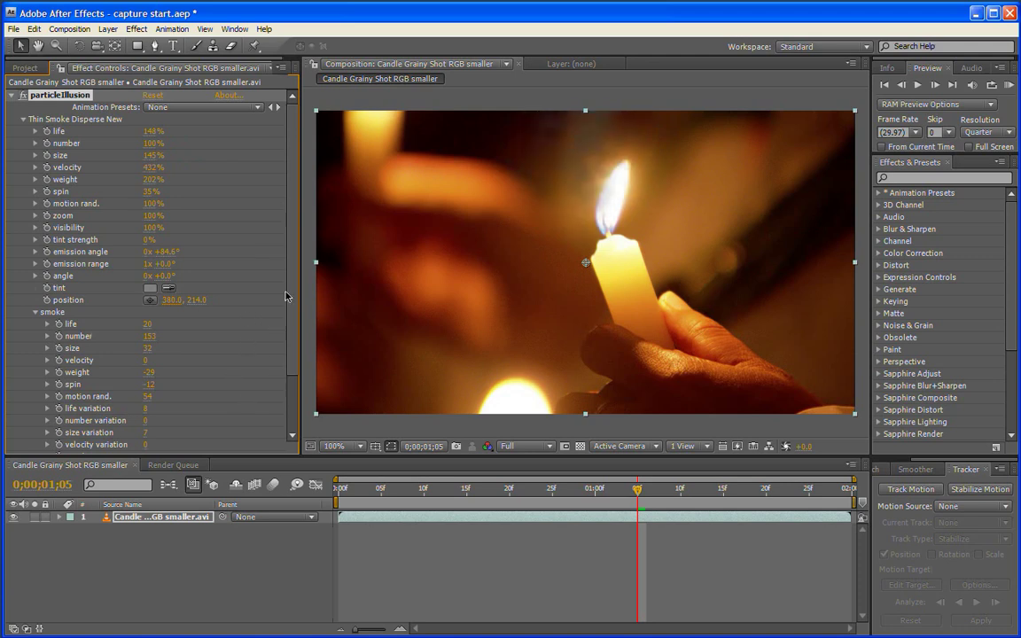
# Scrub the smoke visibility value up so smoke shows near the flame, then preview the composition
pyautogui.scroll(-2, 289, 297)
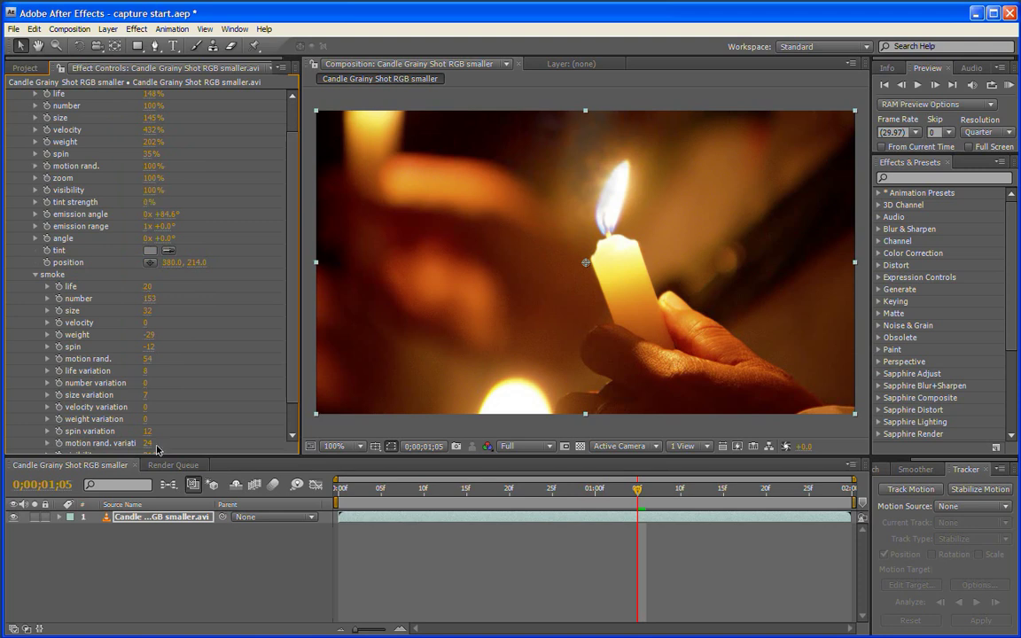
pyautogui.scroll(-1, 282, 395)
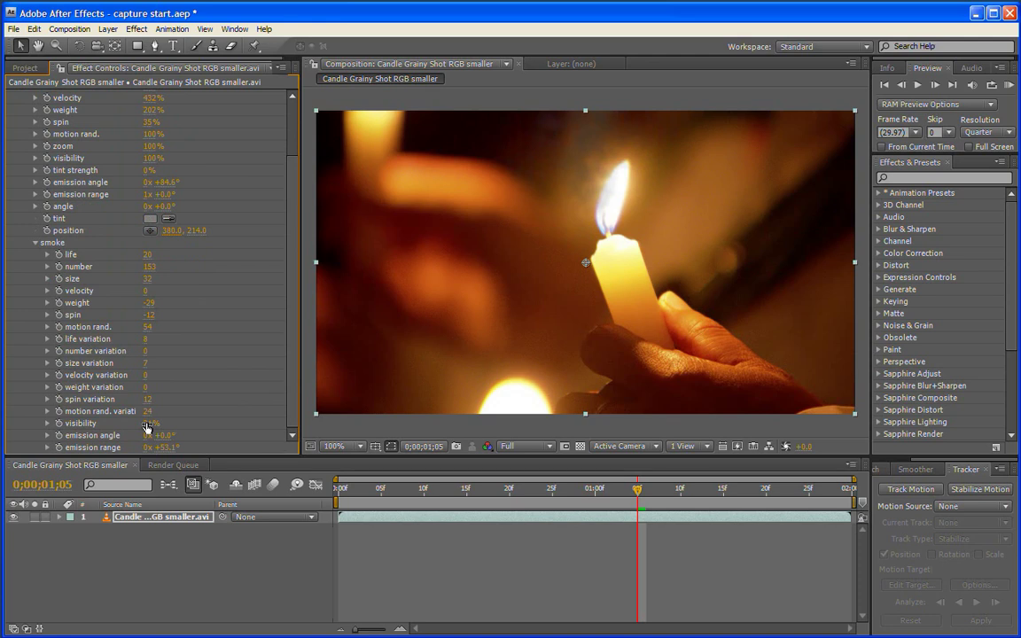
pyautogui.moveTo(148, 427); pyautogui.dragTo(205, 424)
pyautogui.press('space')
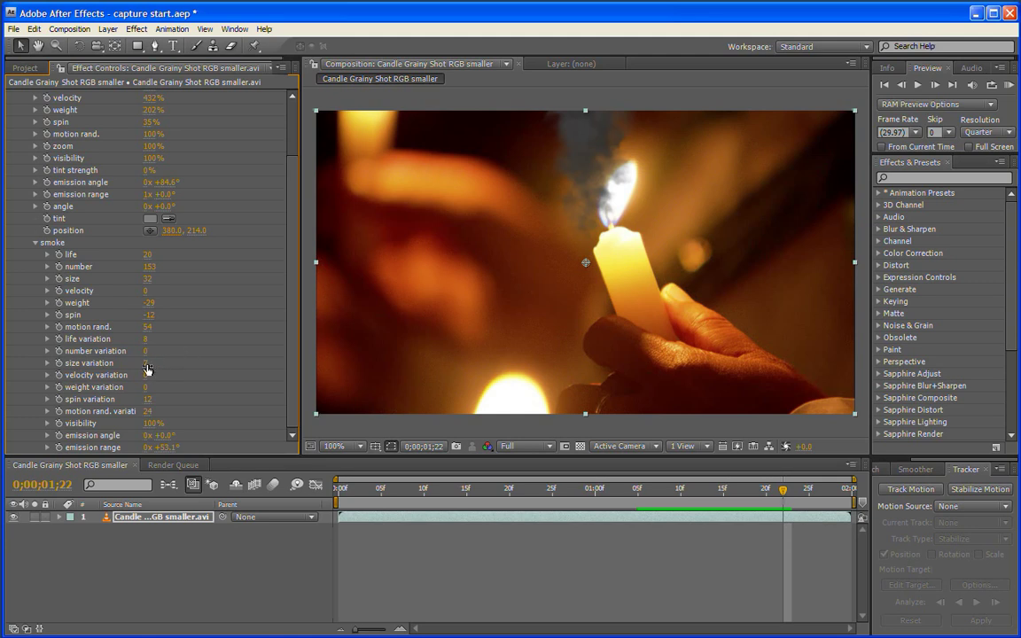
pyautogui.scroll(5, 260, 238)
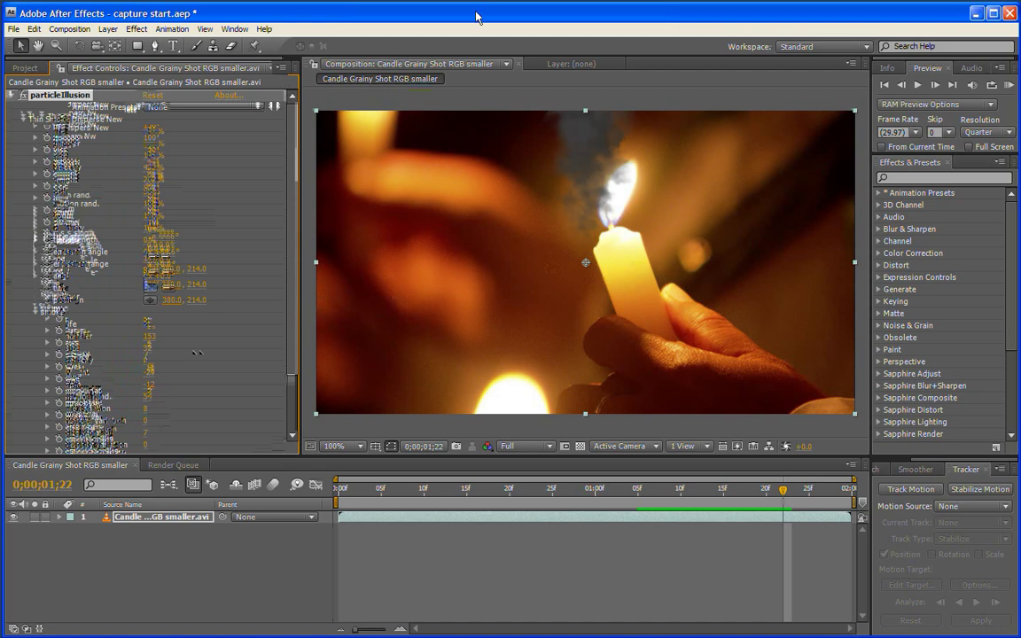
pyautogui.moveTo(293, 286); pyautogui.dragTo(291, 201)
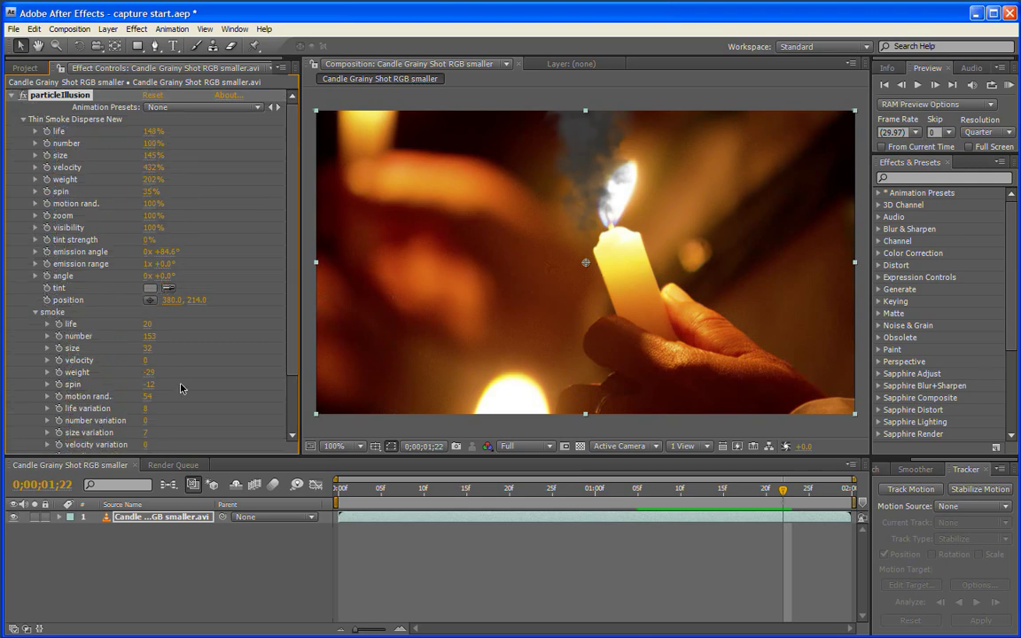
# Delete the smoke effect and apply a fresh particleIllusion to the candle footage
pyautogui.press('Delete')
pyautogui.click(136, 29)
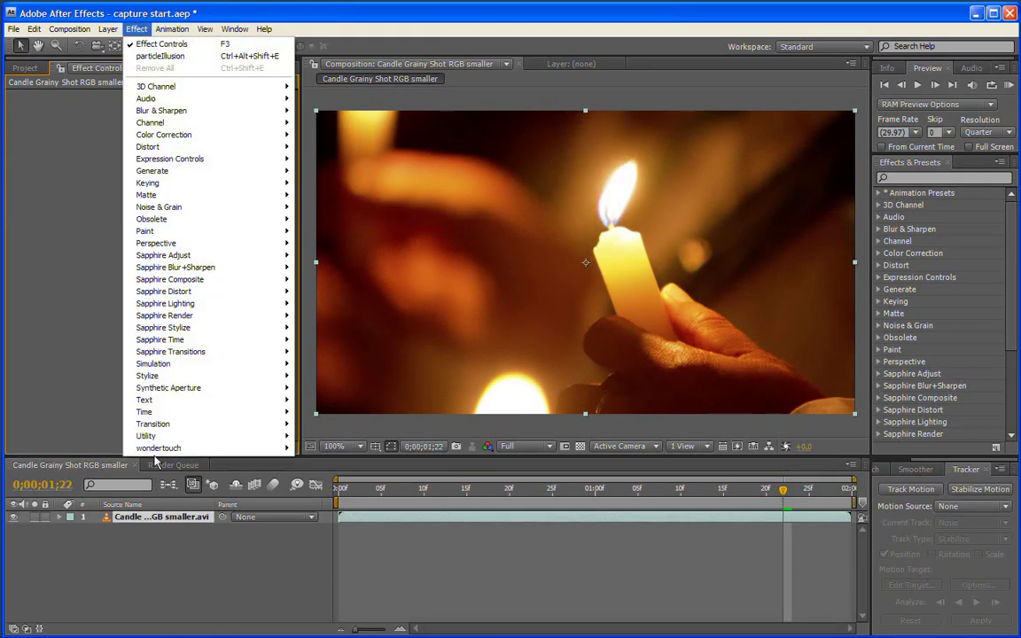
pyautogui.moveTo(149, 448)
pyautogui.click(329, 448)
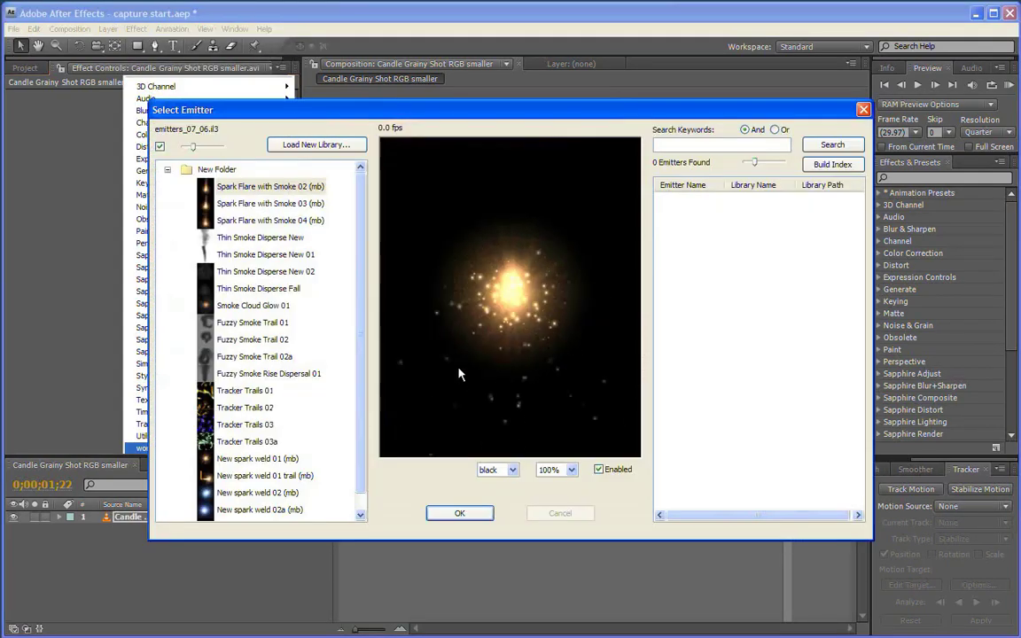
# Load the Default.il3 library and choose the super sparkle burst 02 emitter
pyautogui.click(344, 145)
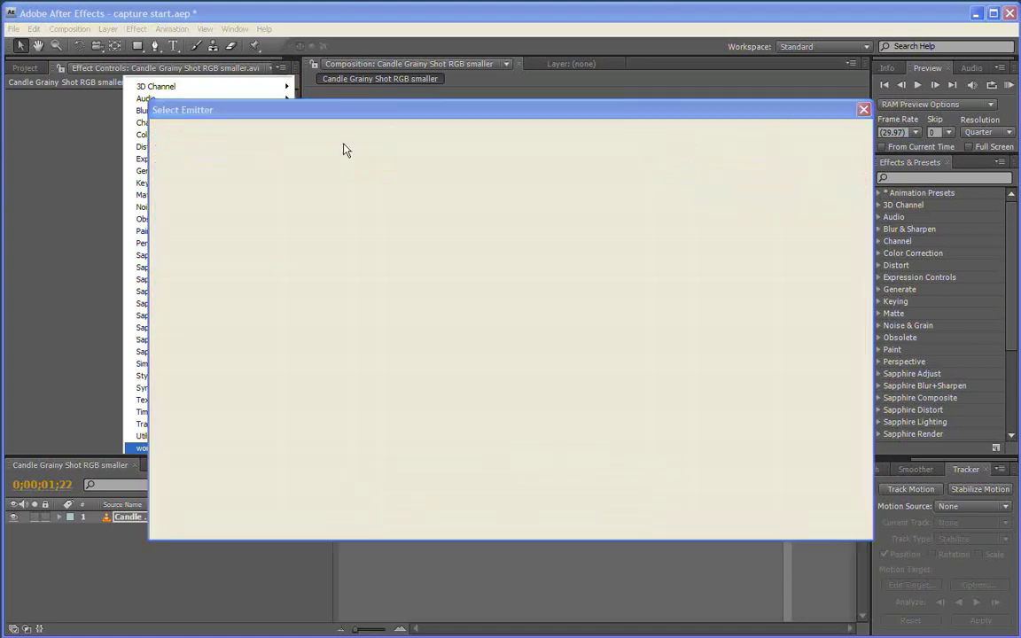
pyautogui.click(603, 144)
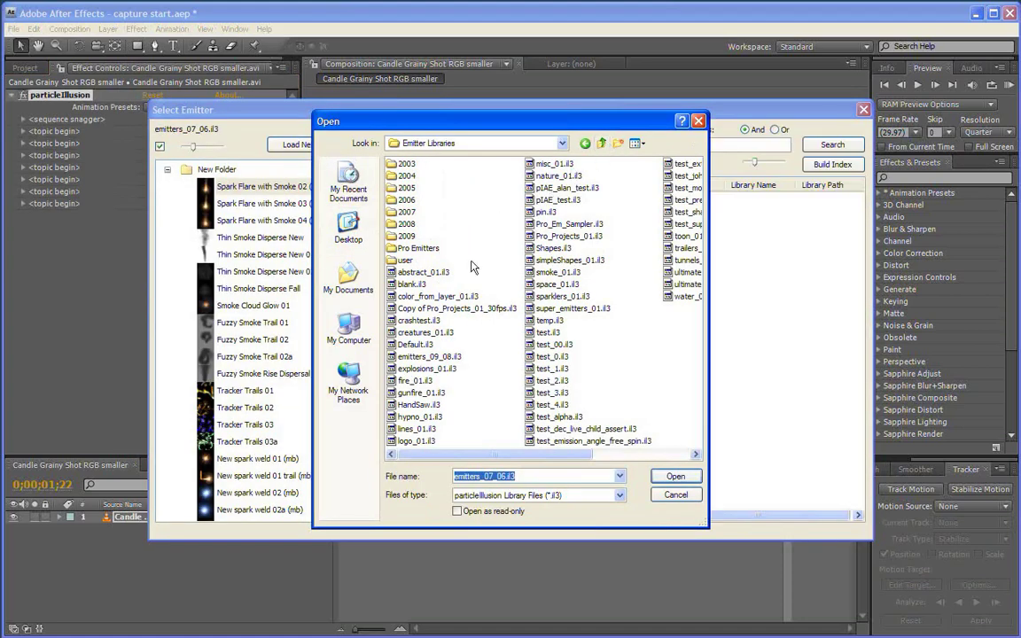
pyautogui.doubleClick(364, 344)
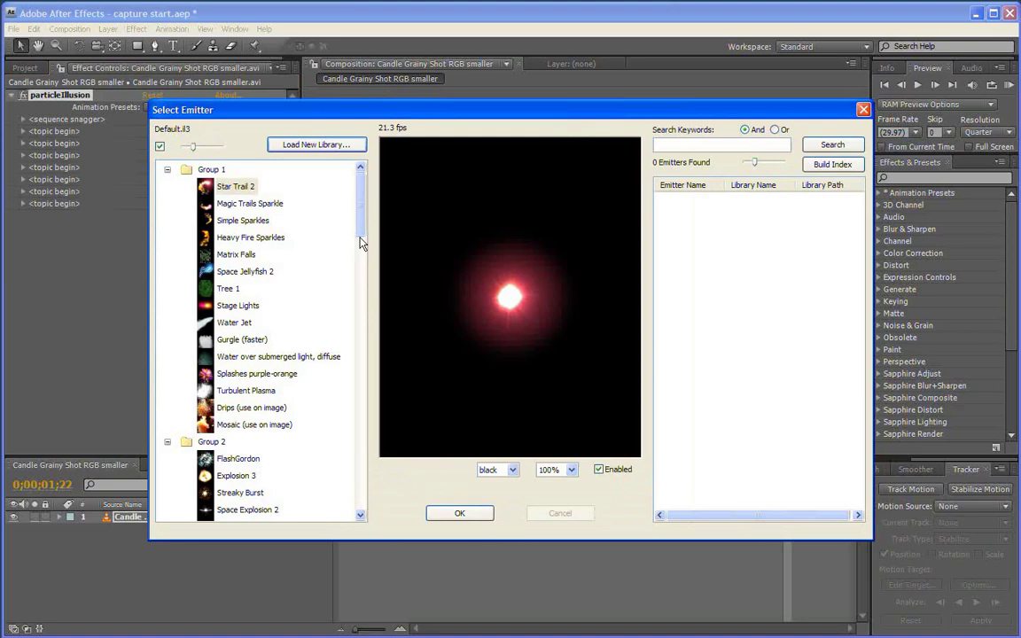
pyautogui.moveTo(361, 218); pyautogui.dragTo(375, 396)
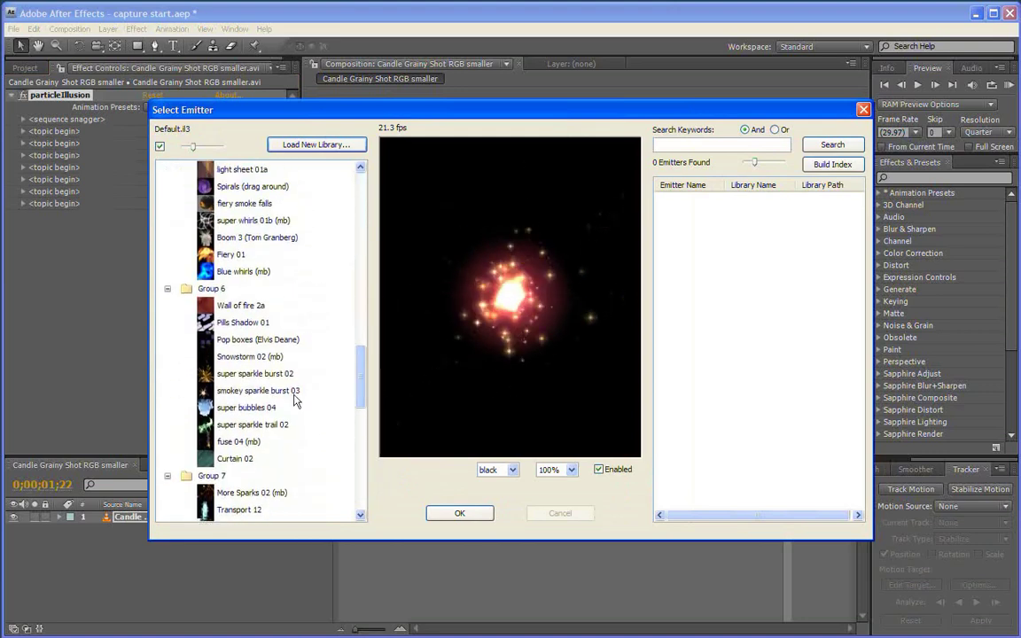
pyautogui.click(257, 373)
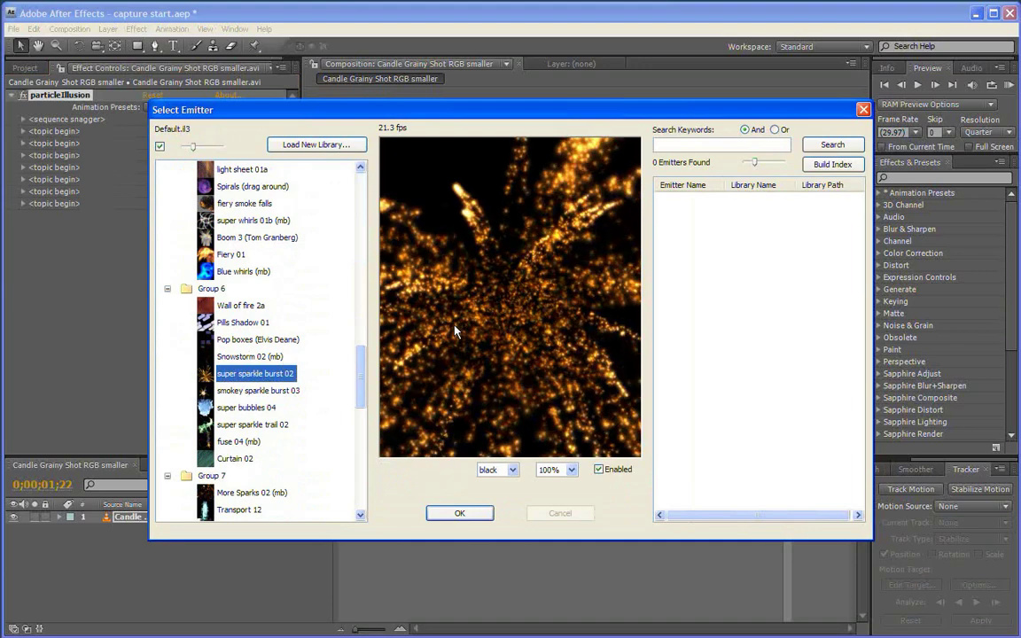
pyautogui.click(460, 514)
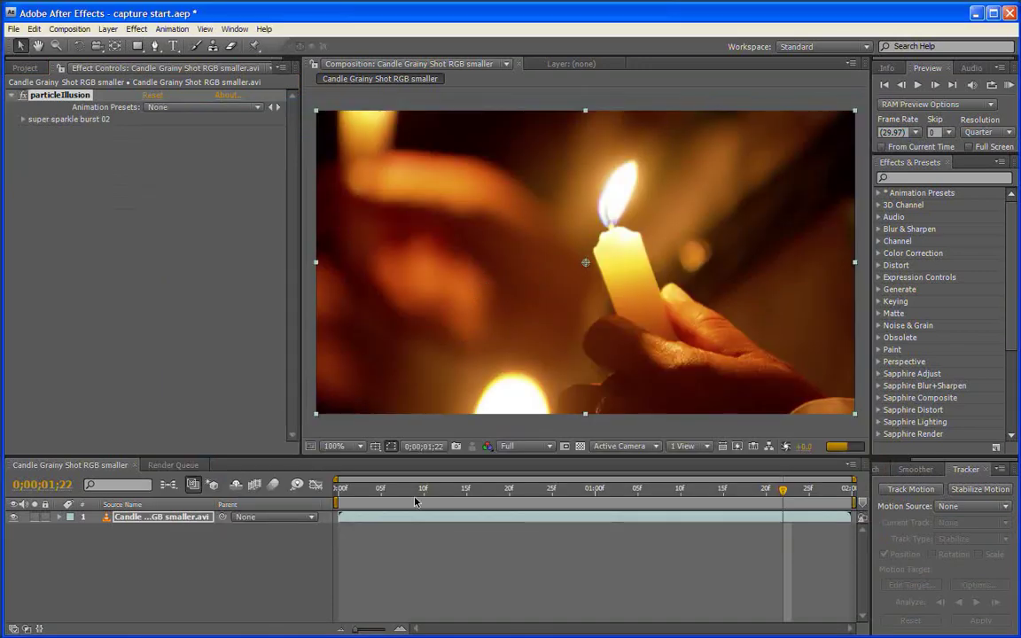
# Move to frame 0;00;00;09 and expand the super sparkle burst 02 settings
pyautogui.click(526, 490)
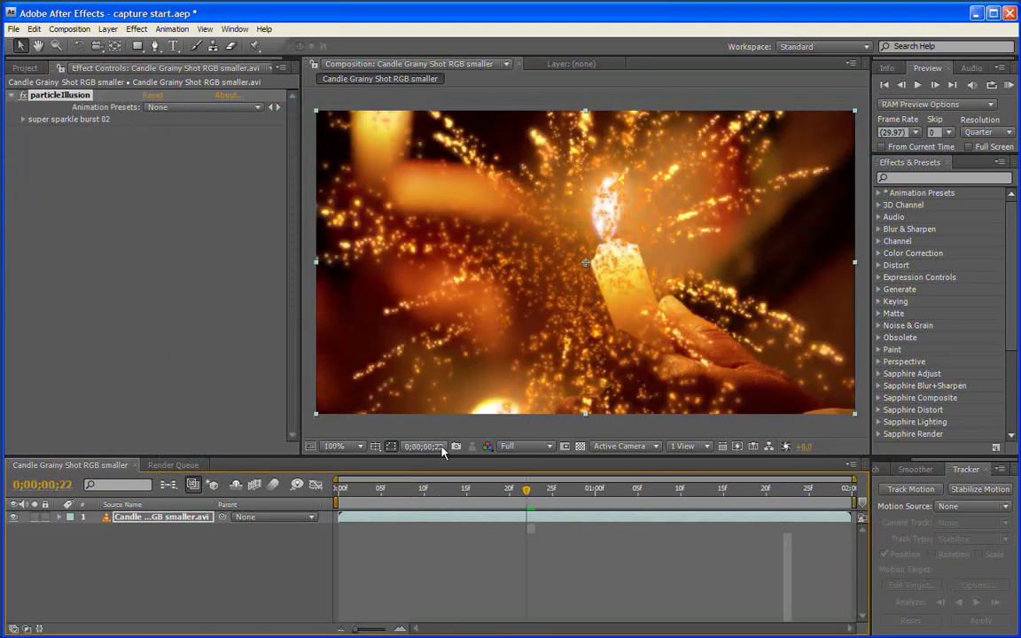
pyautogui.click(417, 490)
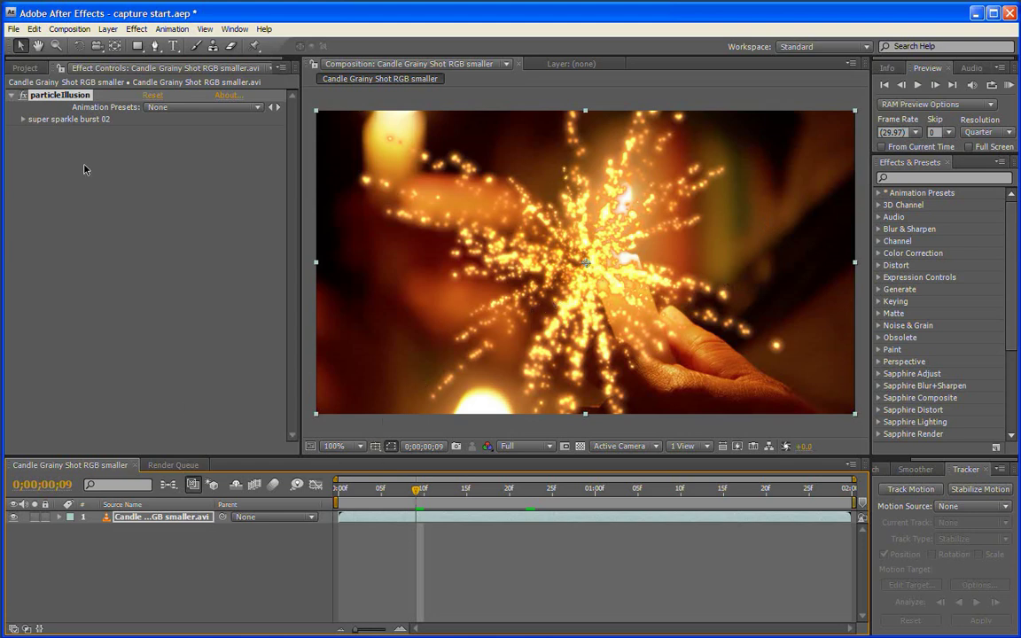
pyautogui.click(23, 118)
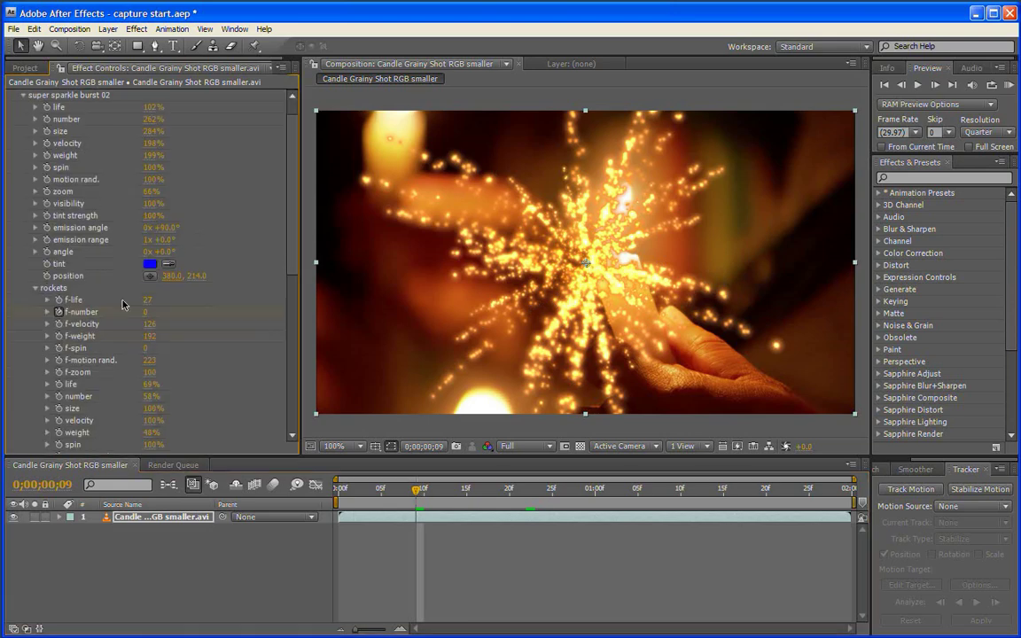
pyautogui.scroll(-5, 114, 304)
pyautogui.scroll(-3, 114, 304)
pyautogui.scroll(8, 117, 303)
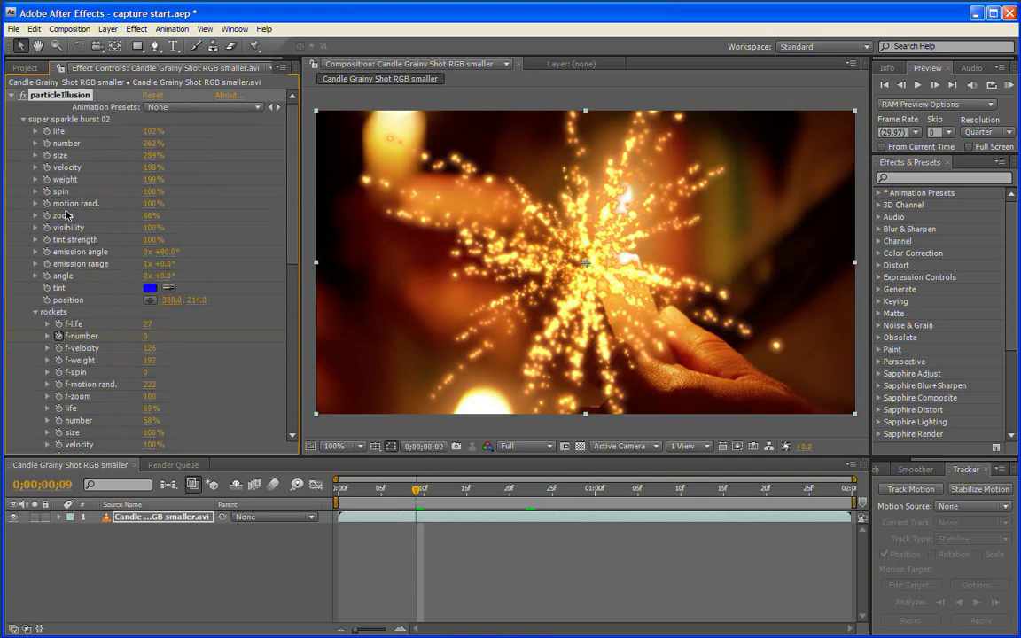
pyautogui.scroll(-2, 118, 335)
pyautogui.scroll(-2, 118, 335)
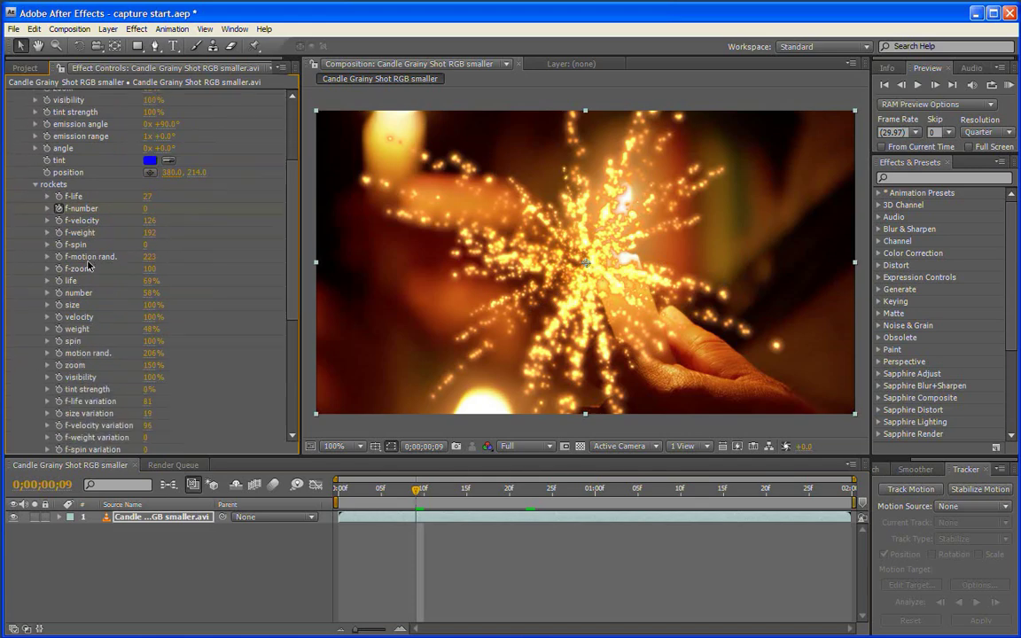
pyautogui.scroll(-6, 96, 302)
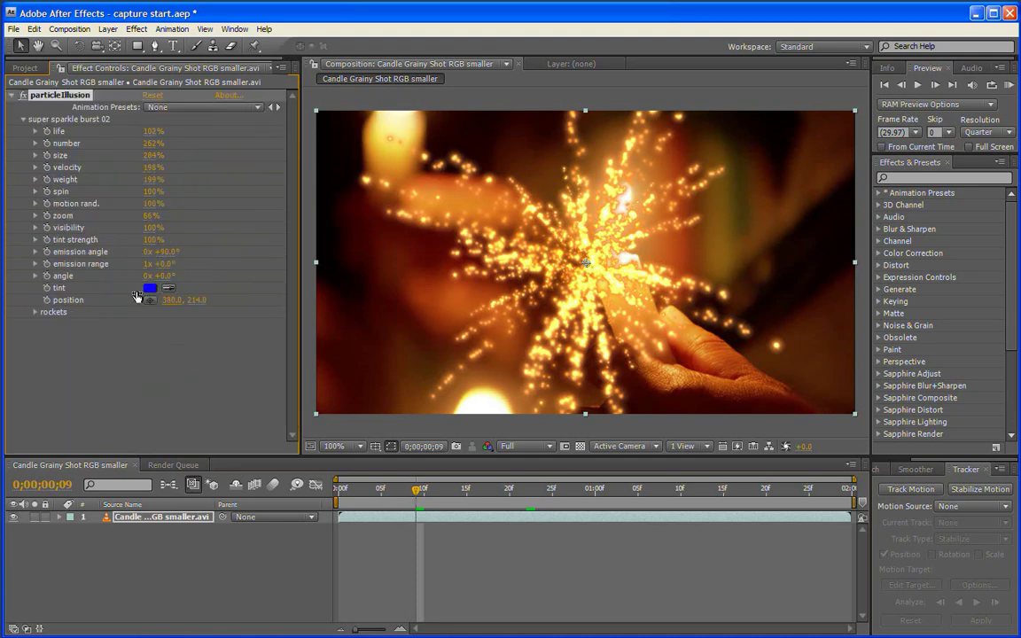
# In the rockets group, set fire velocity to 50, then scrub it lower
pyautogui.click(34, 312)
pyautogui.scroll(-3, 35, 337)
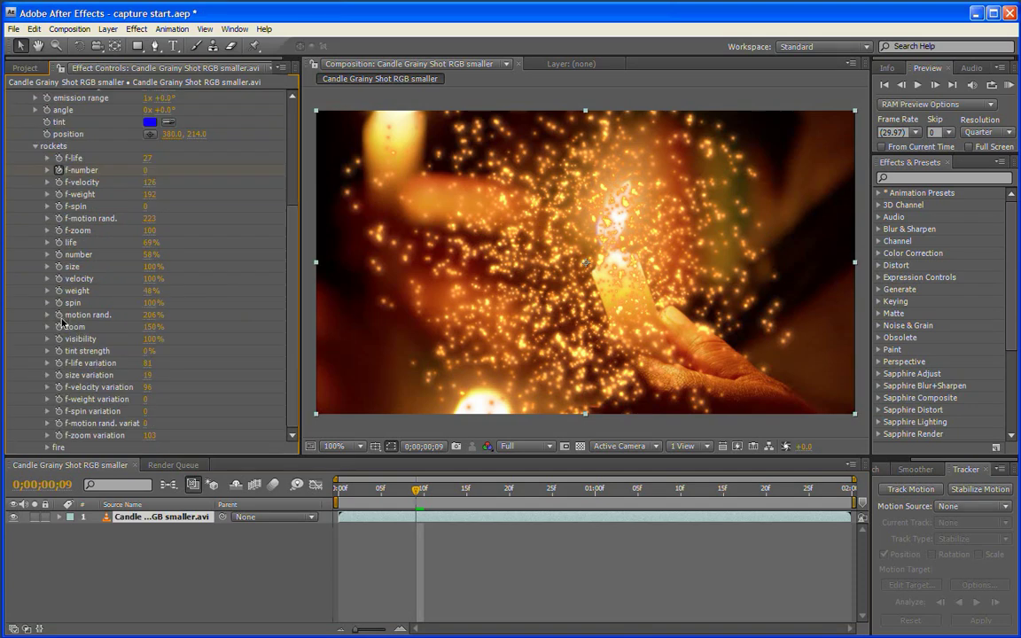
pyautogui.scroll(-3, 133, 412)
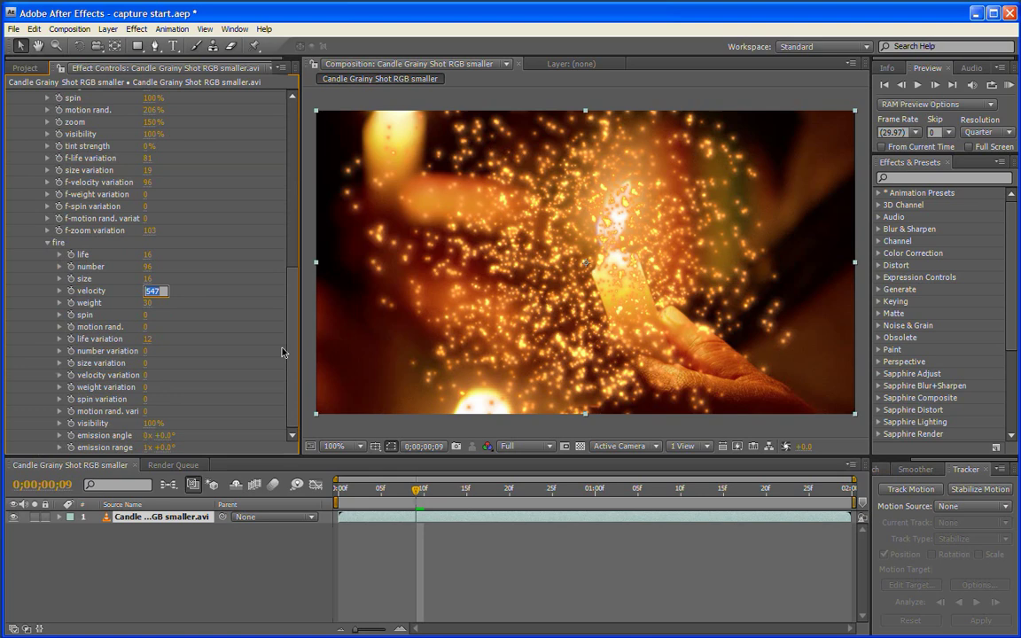
pyautogui.write('50')
pyautogui.press('Return')
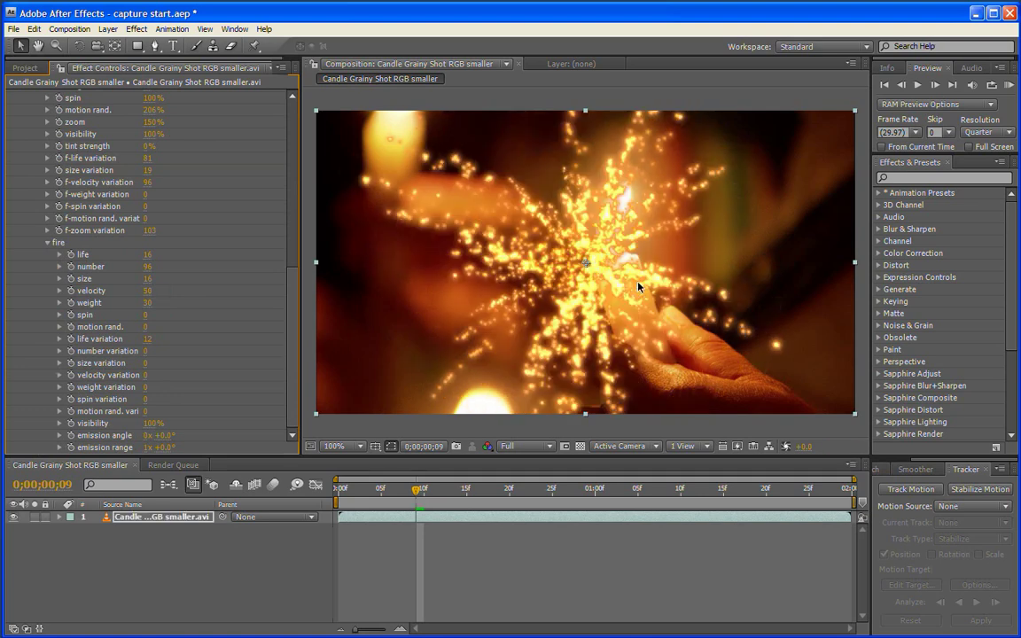
pyautogui.moveTo(148, 290)
pyautogui.mouseDown()
pyautogui.moveTo(121, 299)
pyautogui.moveTo(23, 268)
pyautogui.mouseUp()
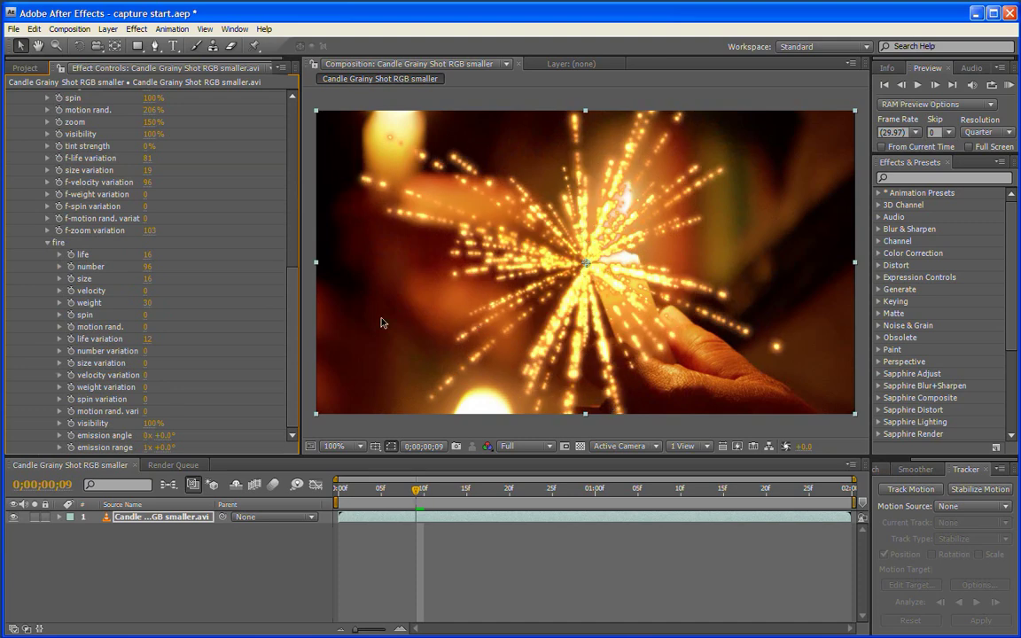
# Scrub the rockets f-velocity down to 88, 39 and 46, then raise it to 314
pyautogui.moveTo(302, 275); pyautogui.dragTo(301, 276)
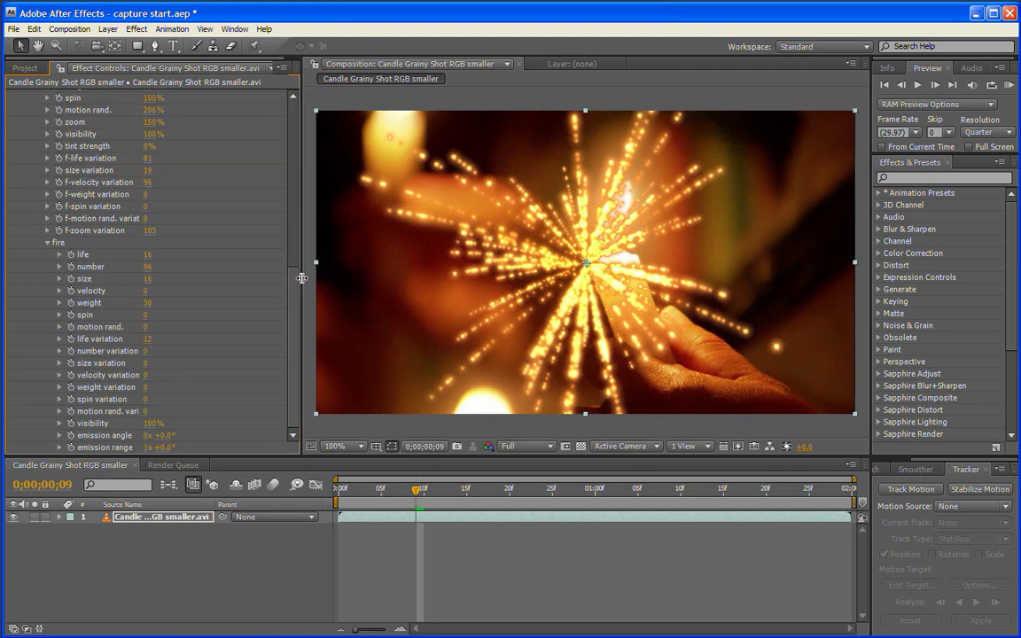
pyautogui.scroll(6, 292, 210)
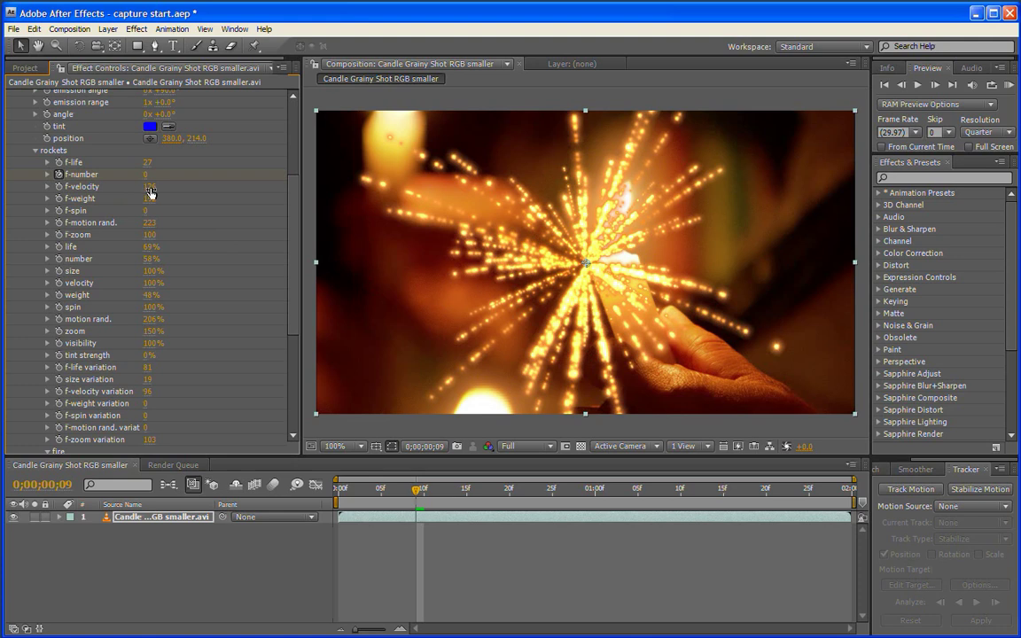
pyautogui.moveTo(148, 187); pyautogui.dragTo(104, 188)
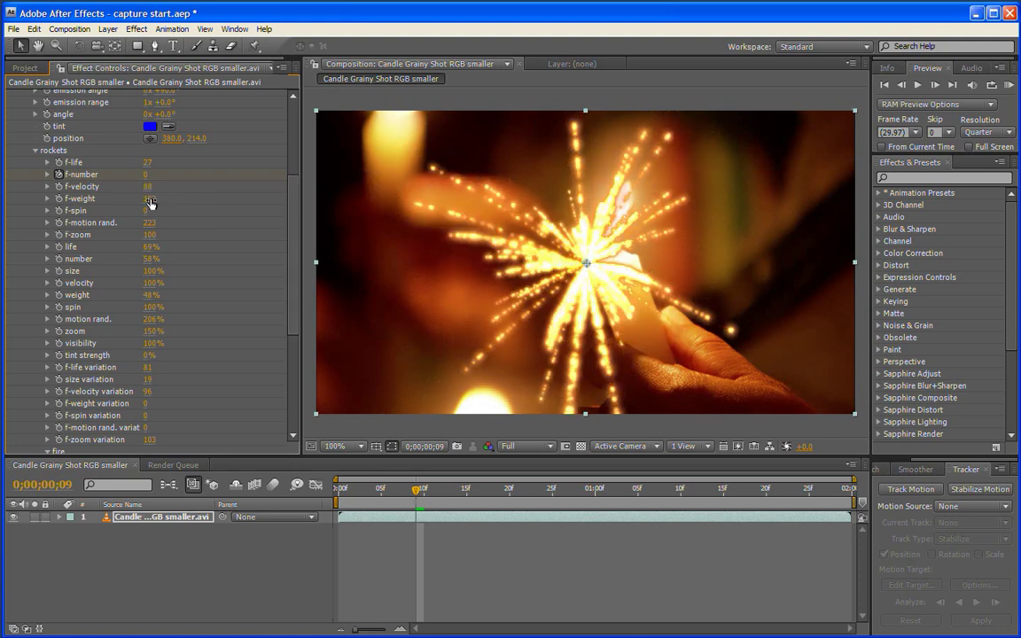
pyautogui.moveTo(137, 188); pyautogui.dragTo(99, 187)
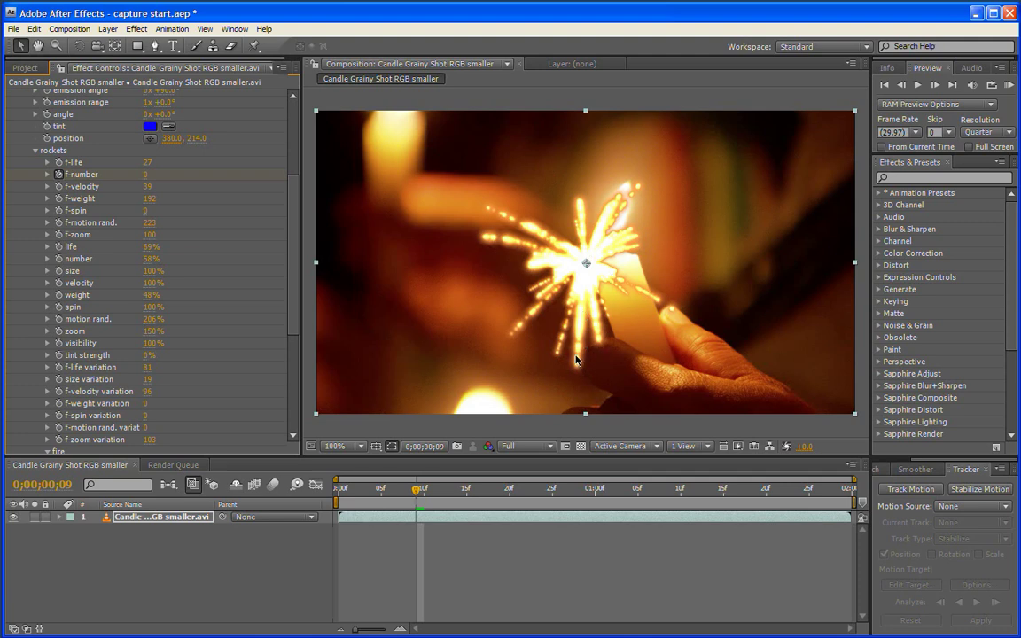
pyautogui.moveTo(141, 189)
pyautogui.mouseDown()
pyautogui.moveTo(162, 189)
pyautogui.moveTo(148, 188)
pyautogui.mouseUp()
pyautogui.moveTo(235, 188); pyautogui.dragTo(350, 177)
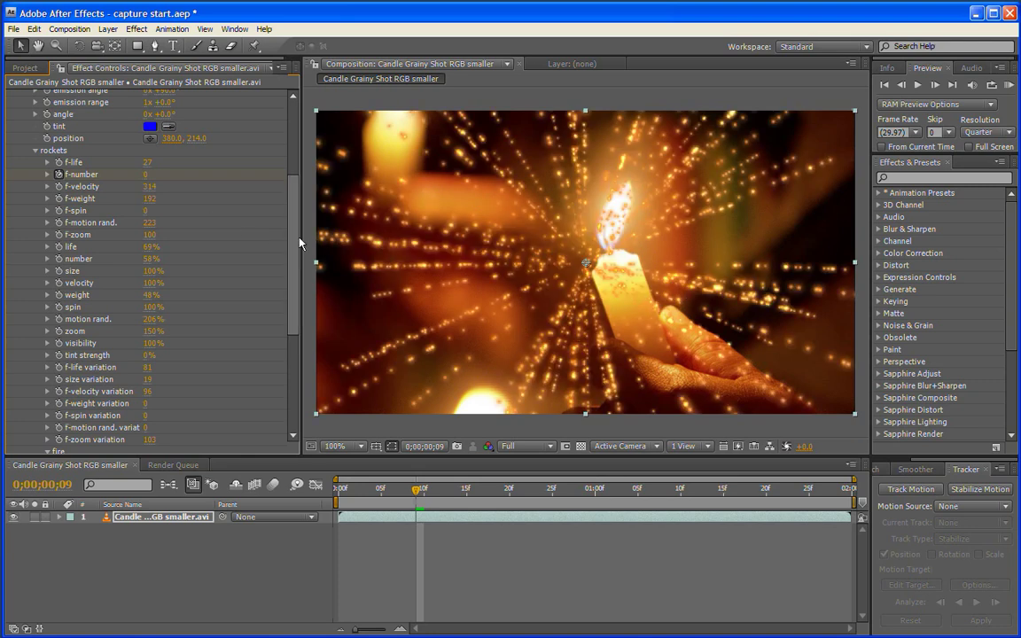
pyautogui.moveTo(294, 236); pyautogui.dragTo(292, 264)
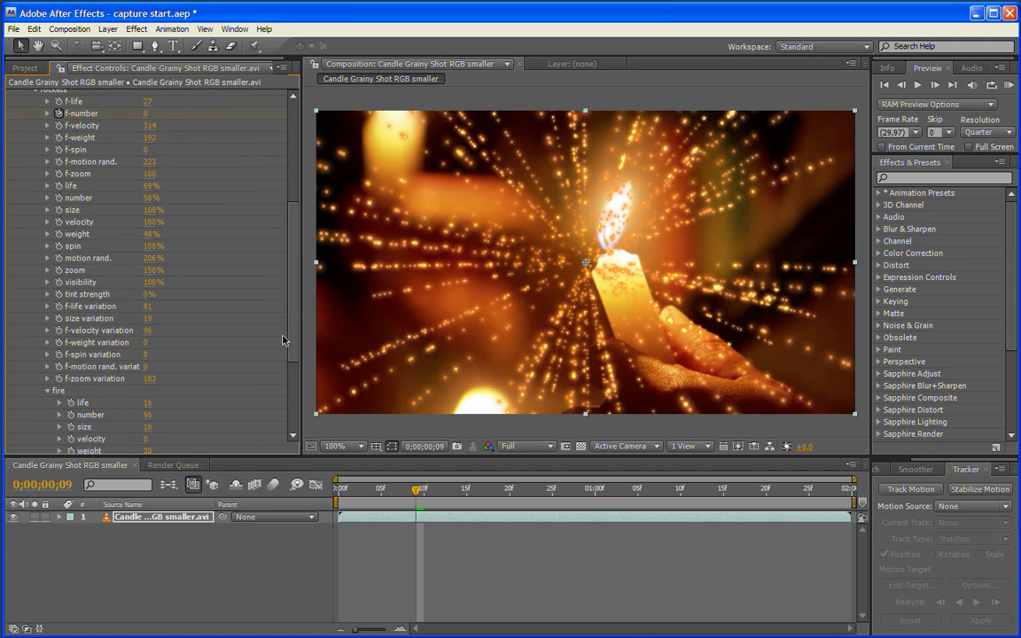
pyautogui.moveTo(293, 306); pyautogui.dragTo(300, 182)
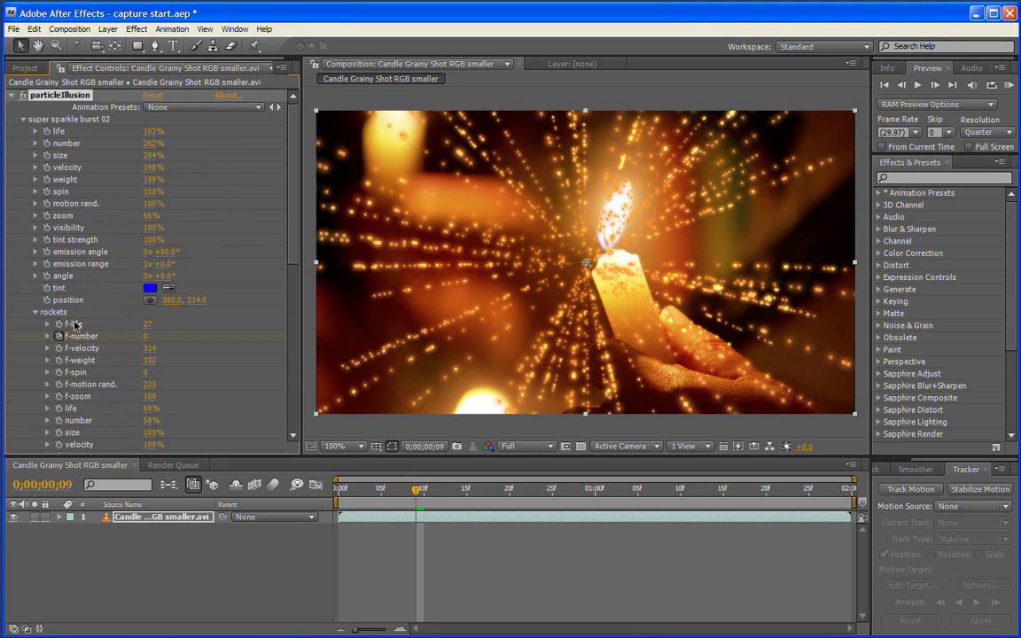
# Scroll through the Super Sparkle Burst parameters in Effect Controls
pyautogui.scroll(-10, 264, 237)
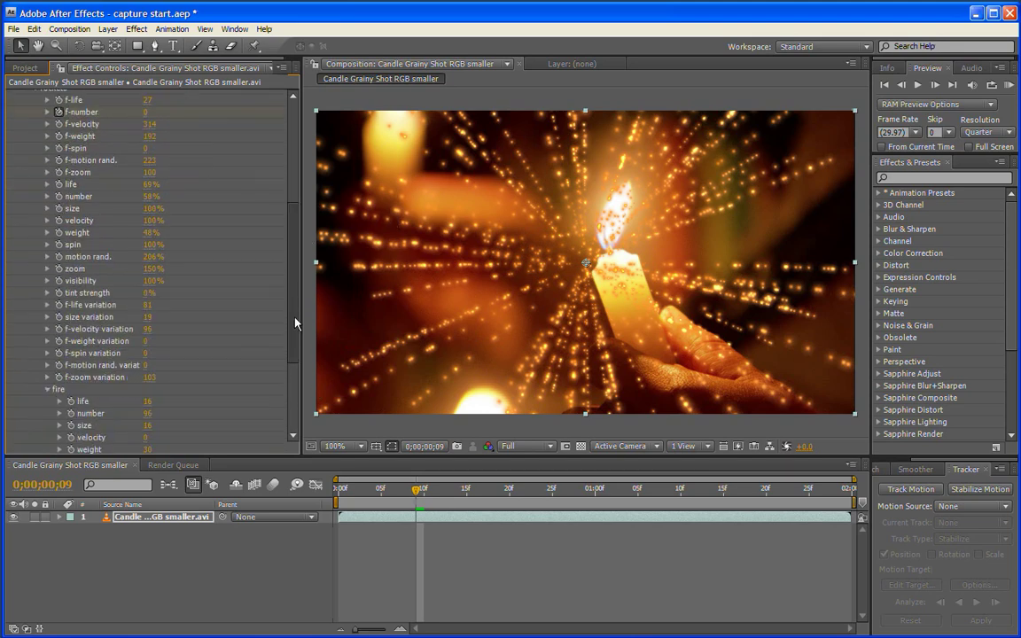
pyautogui.scroll(-5, 292, 350)
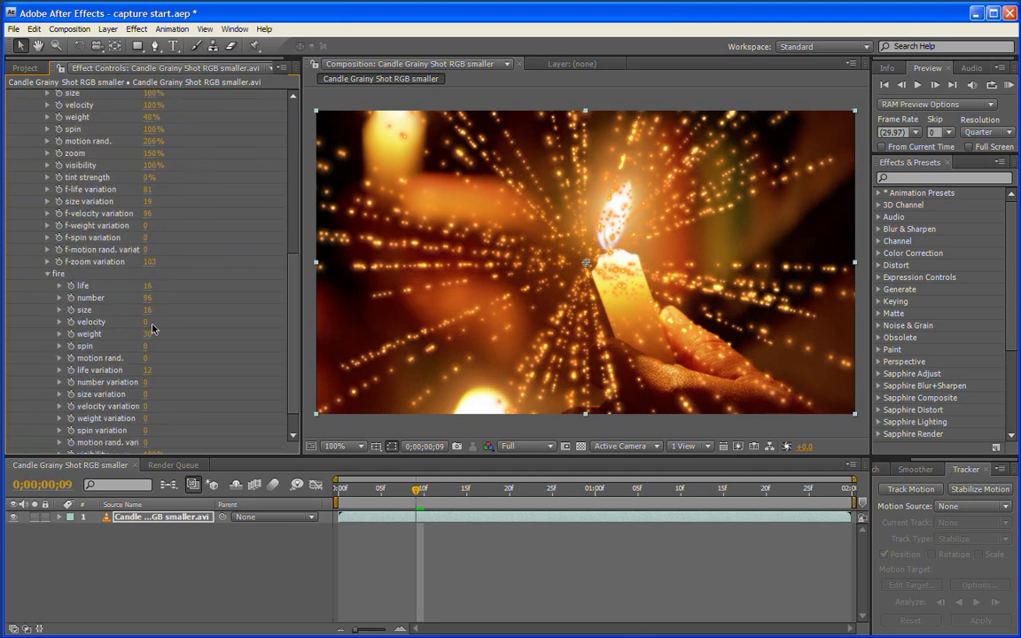
pyautogui.scroll(-2, 285, 346)
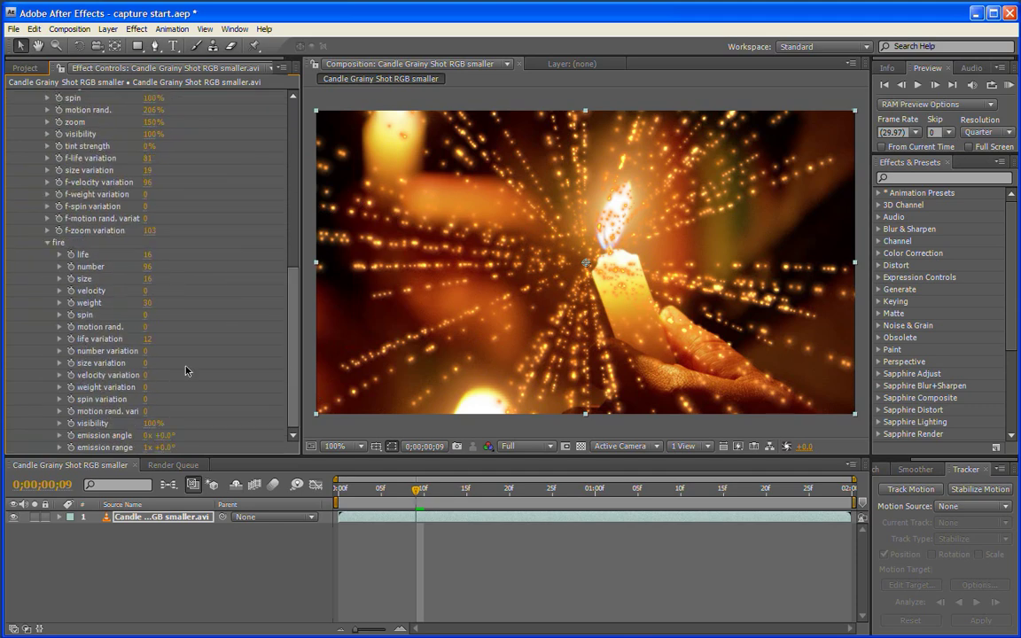
pyautogui.moveTo(293, 384); pyautogui.dragTo(277, 199)
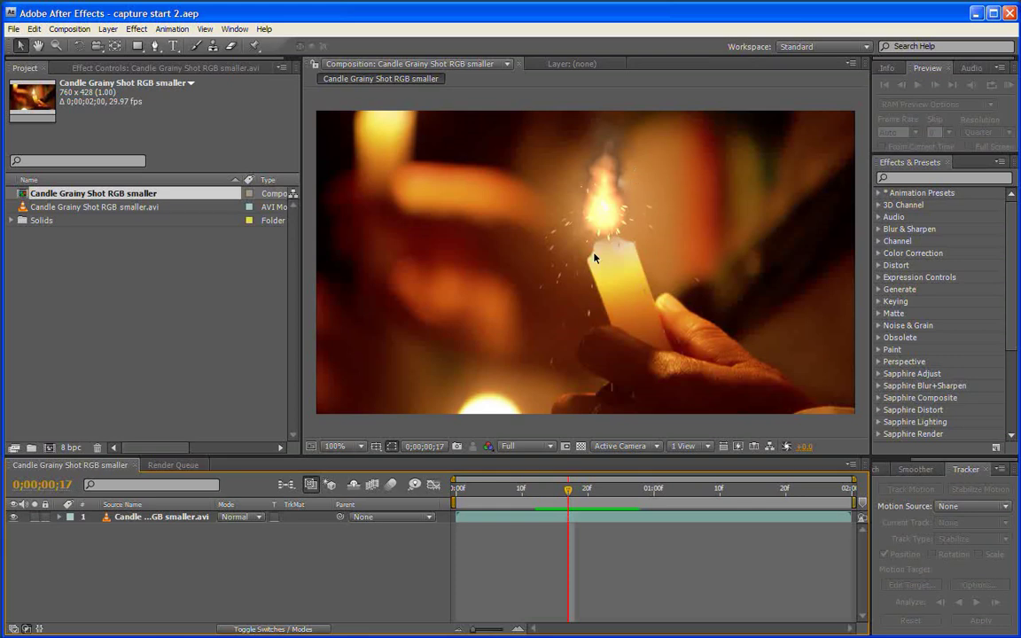
# Select the candle layer and expand its Spark Flare with Smoke 04 (mb) sparks settings in Effect Controls
pyautogui.click(146, 516)
pyautogui.click(133, 67)
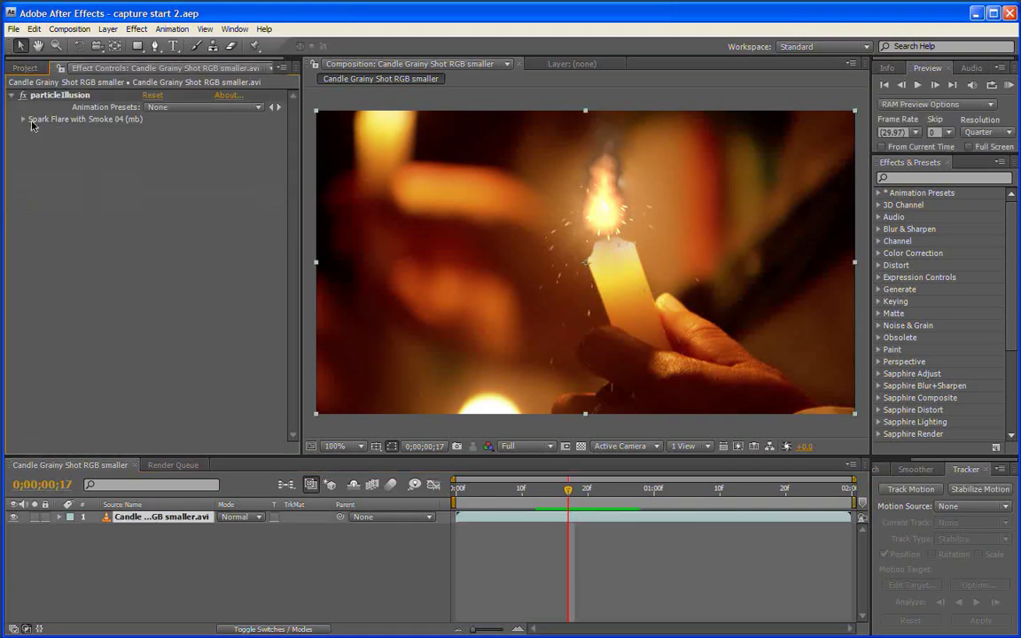
pyautogui.click(25, 119)
pyautogui.scroll(-6, 112, 282)
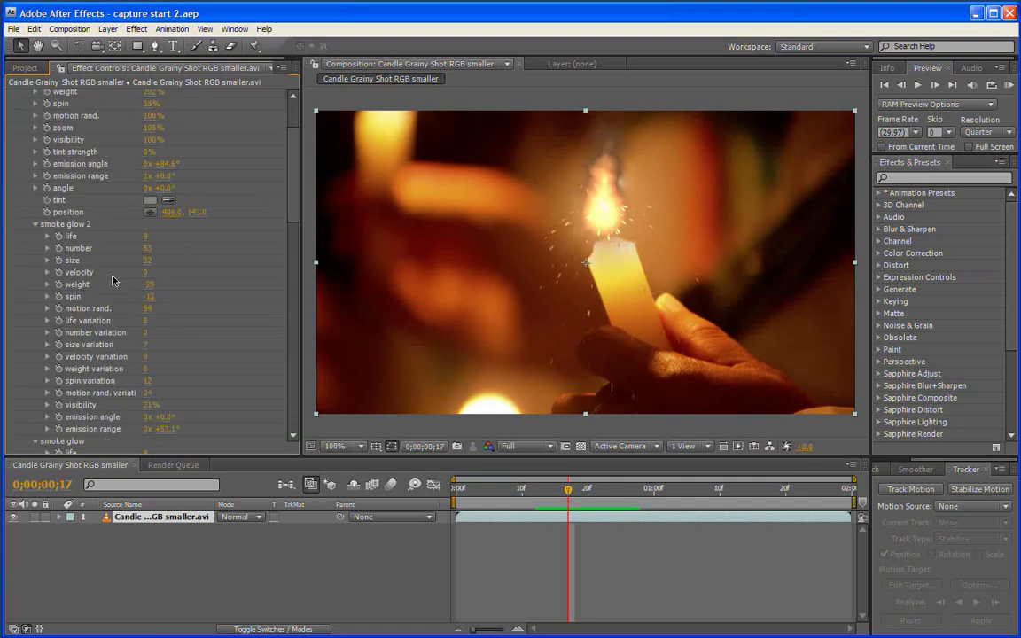
pyautogui.scroll(-5, 113, 280)
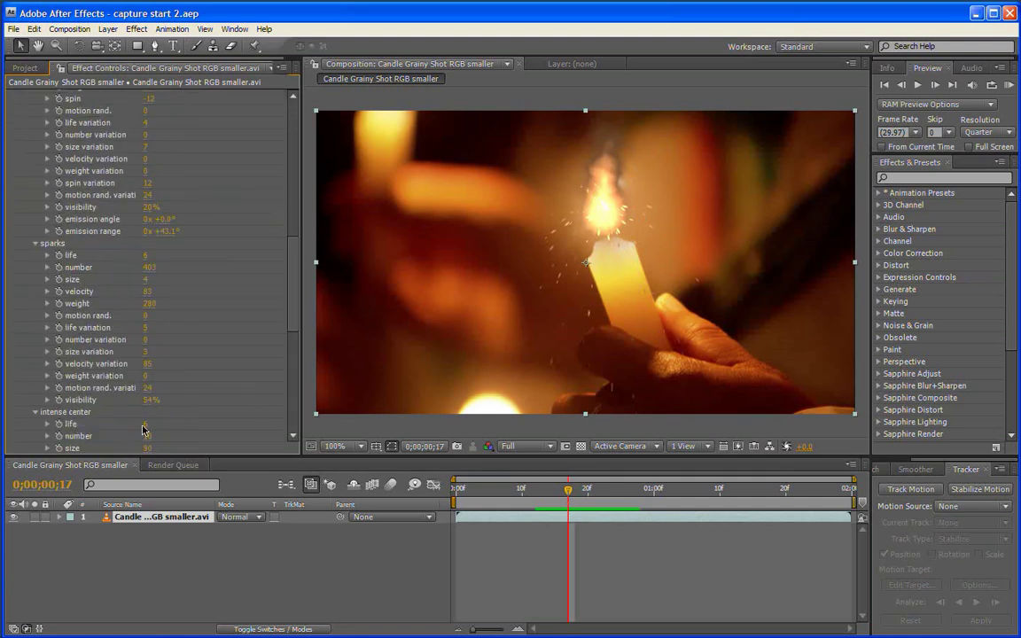
pyautogui.click(35, 243)
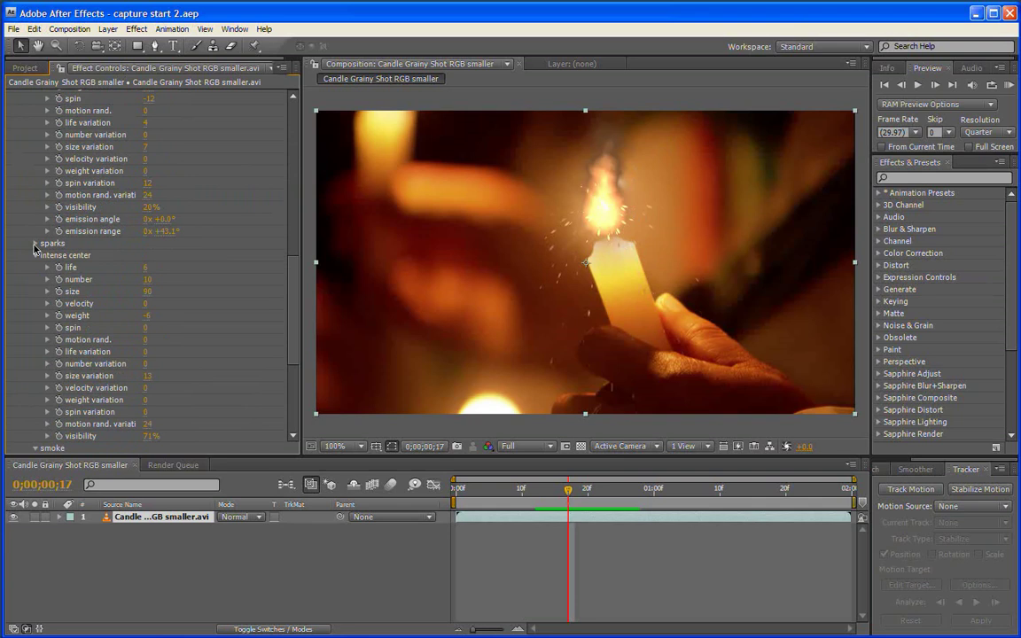
pyautogui.click(36, 243)
# Set the sparks number to 0, leaving sparks visibility at 64%
pyautogui.click(158, 399)
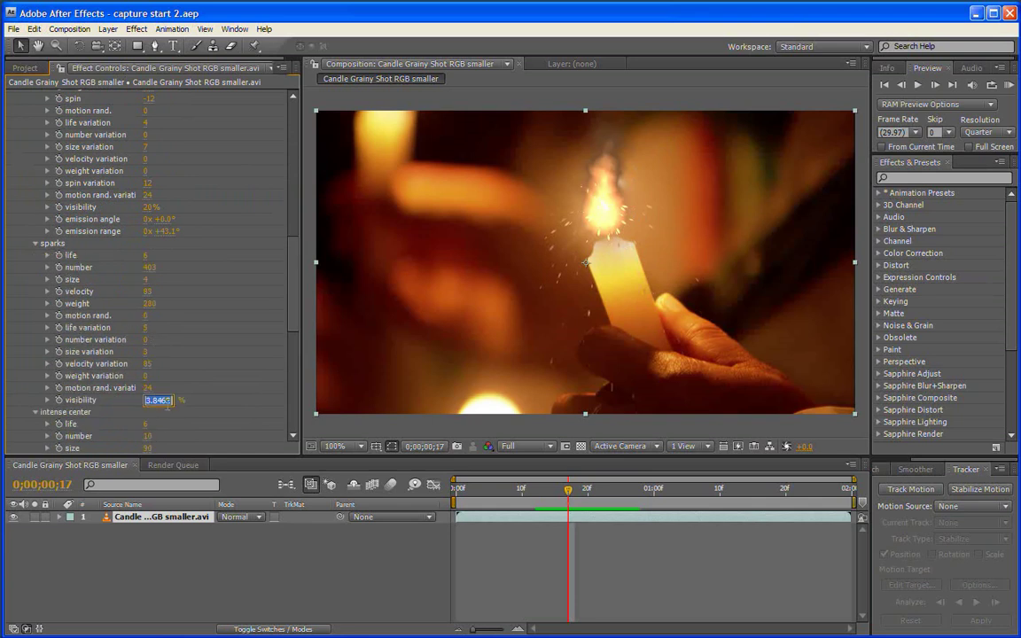
pyautogui.write('0')
pyautogui.press('Return')
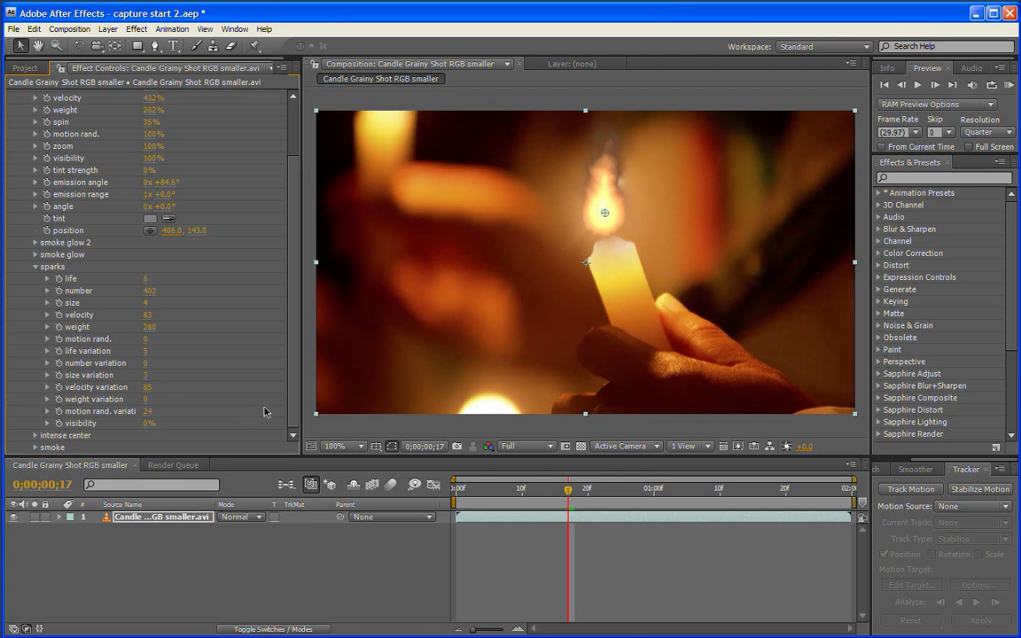
pyautogui.moveTo(264, 411); pyautogui.dragTo(270, 407)
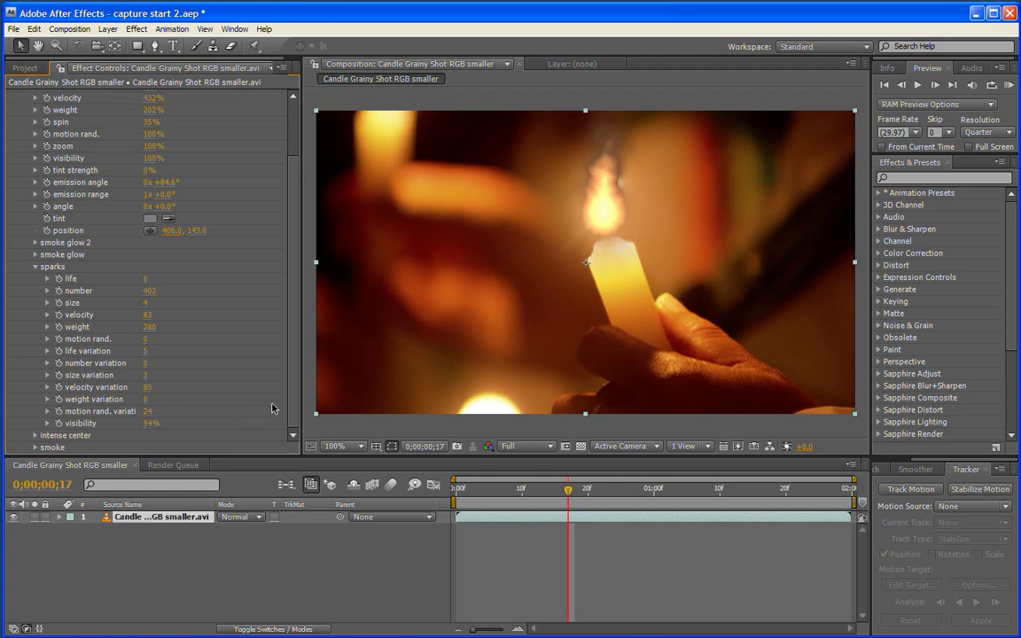
pyautogui.click(152, 292)
pyautogui.write('0')
pyautogui.press('Return')
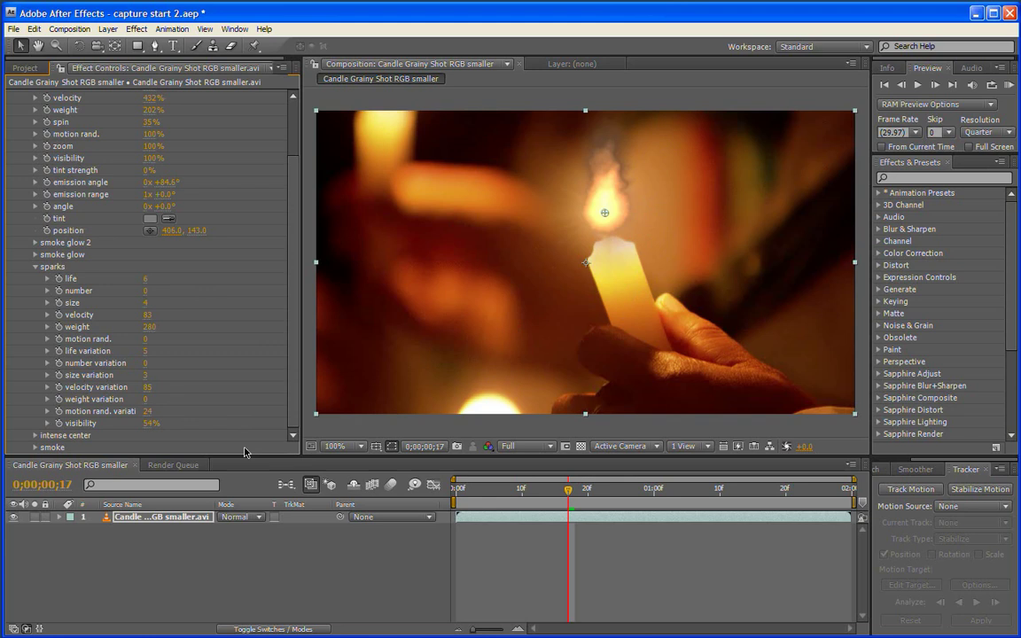
# Expand the intense center settings and scrub its glow size smaller
pyautogui.click(35, 435)
pyautogui.scroll(-5, 133, 372)
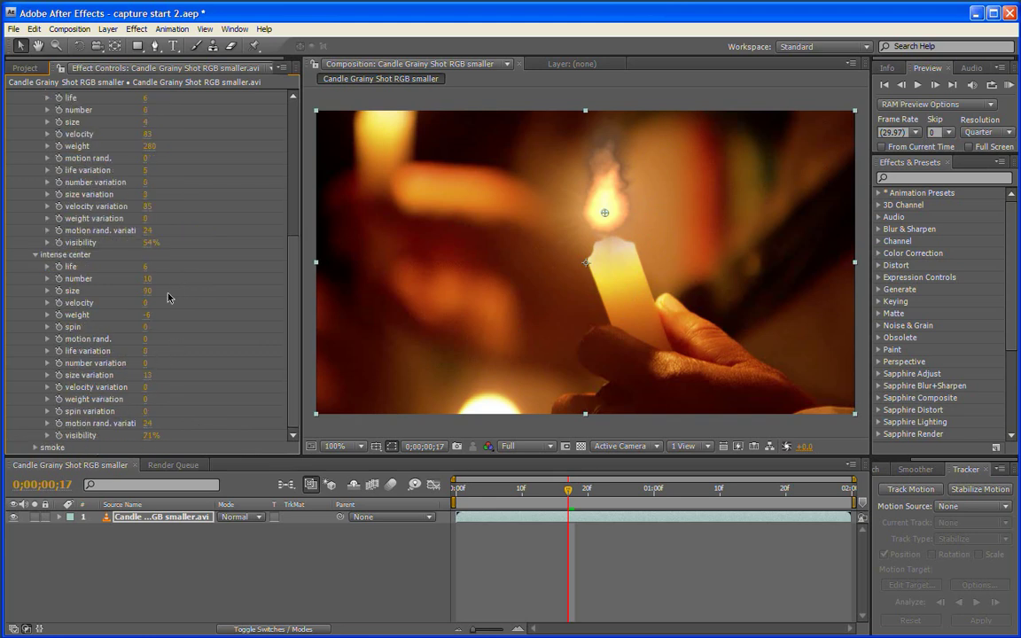
pyautogui.moveTo(148, 291); pyautogui.dragTo(113, 256)
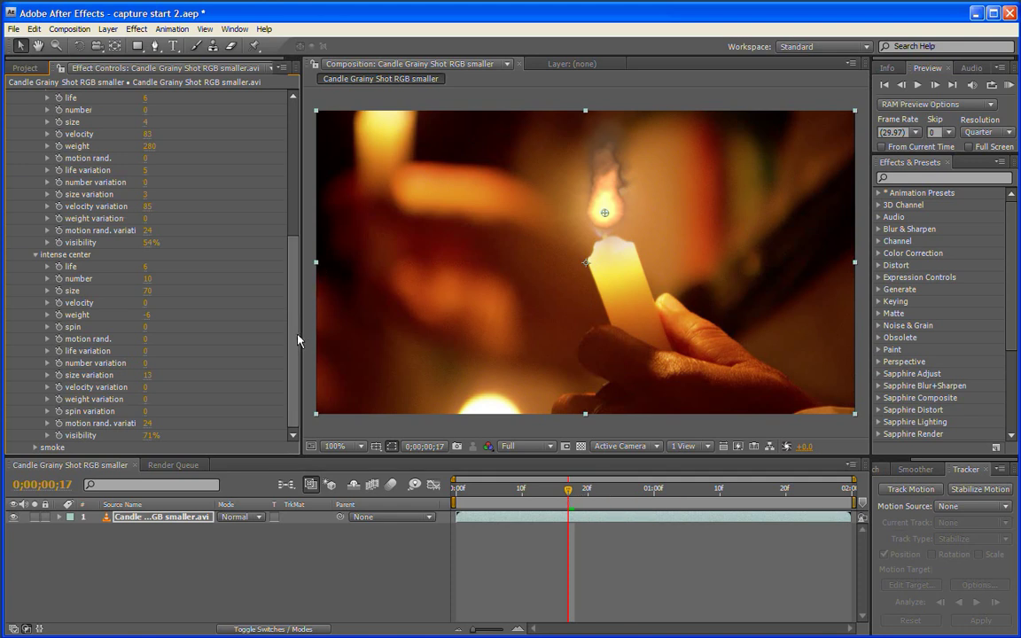
pyautogui.moveTo(298, 339); pyautogui.dragTo(273, 164)
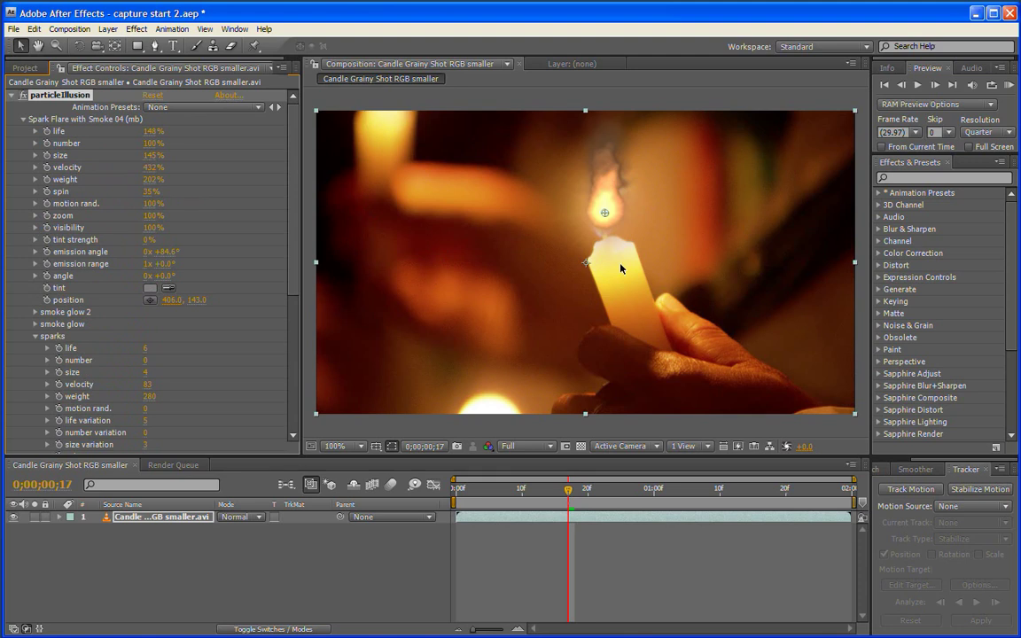
# Add a new adjustment layer and move the particleIllusion effect from the candle onto it
pyautogui.click(107, 29)
pyautogui.moveTo(125, 50)
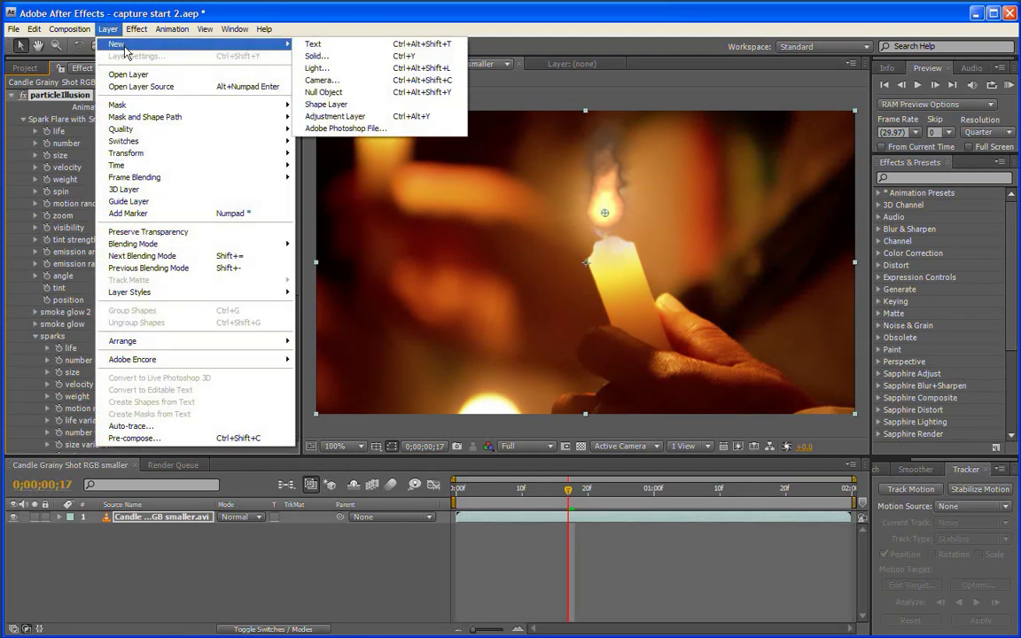
pyautogui.click(335, 117)
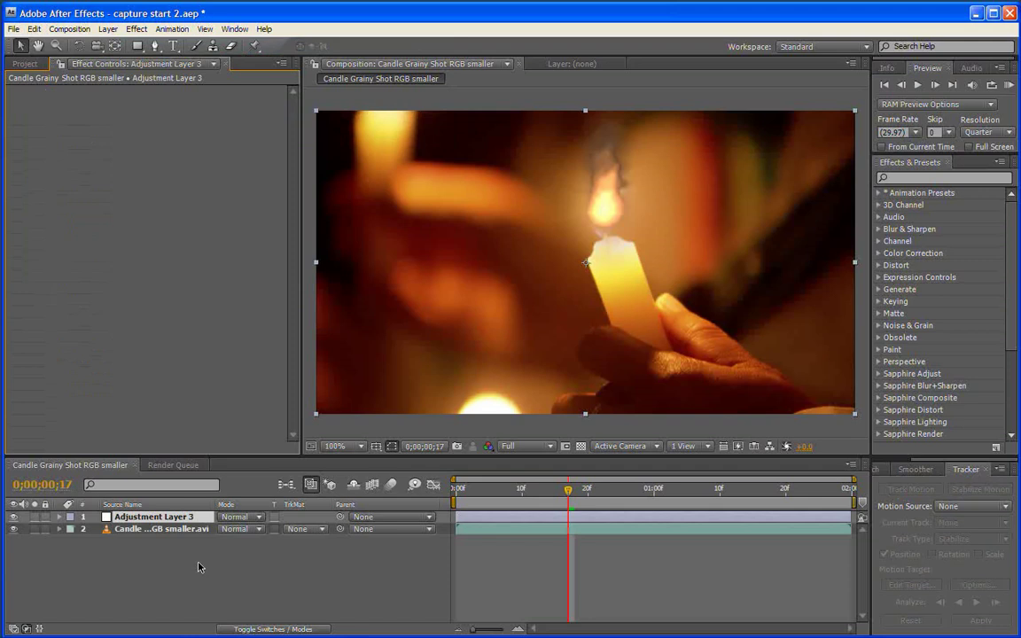
pyautogui.click(162, 529)
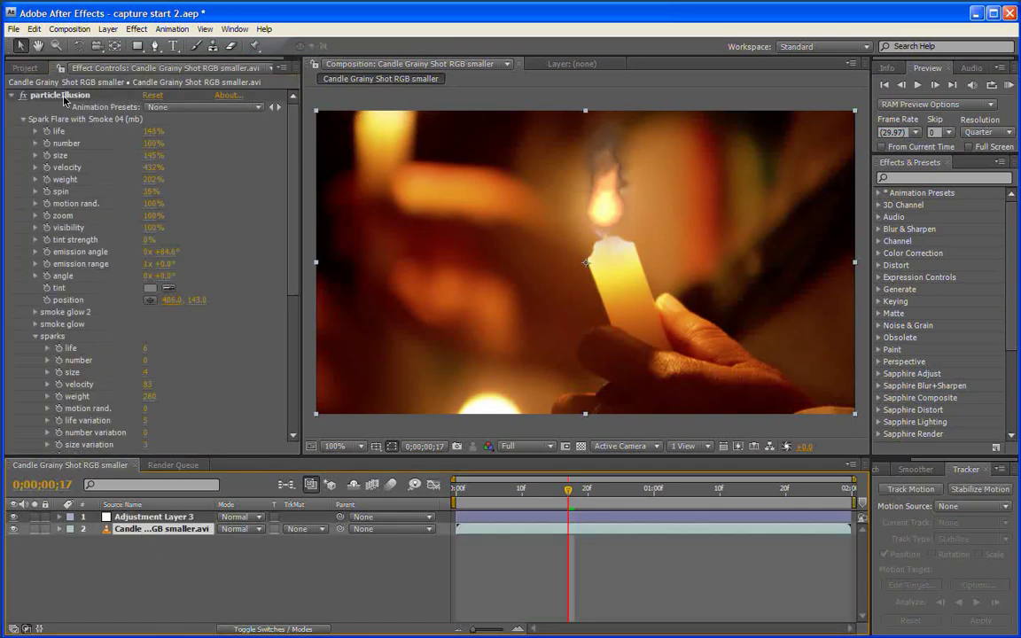
pyautogui.click(64, 95)
pyautogui.press('Delete')
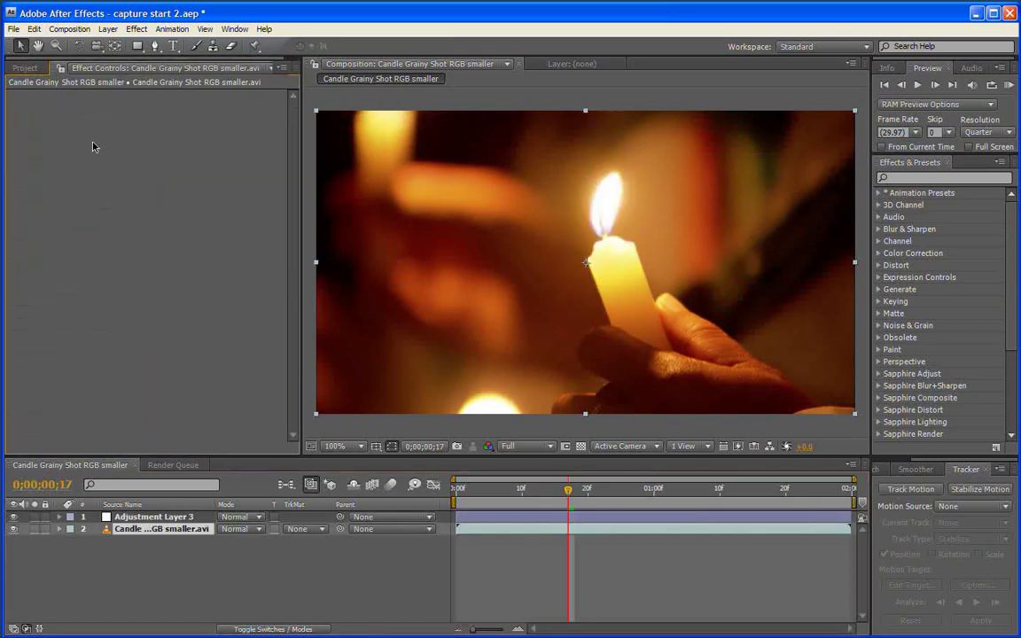
pyautogui.click(166, 498)
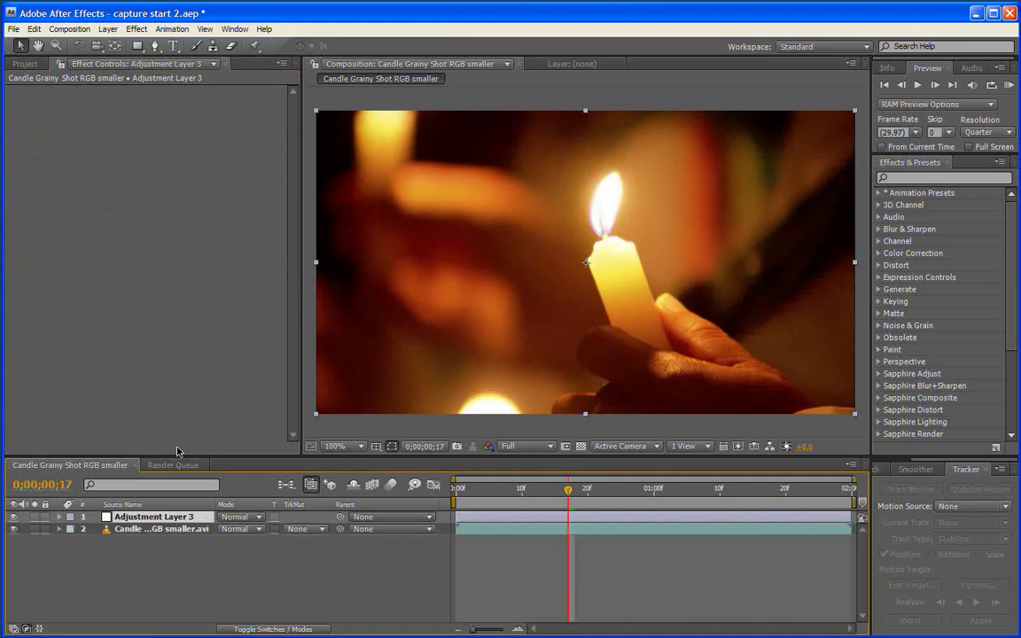
pyautogui.hotkey('ctrl', 'z')
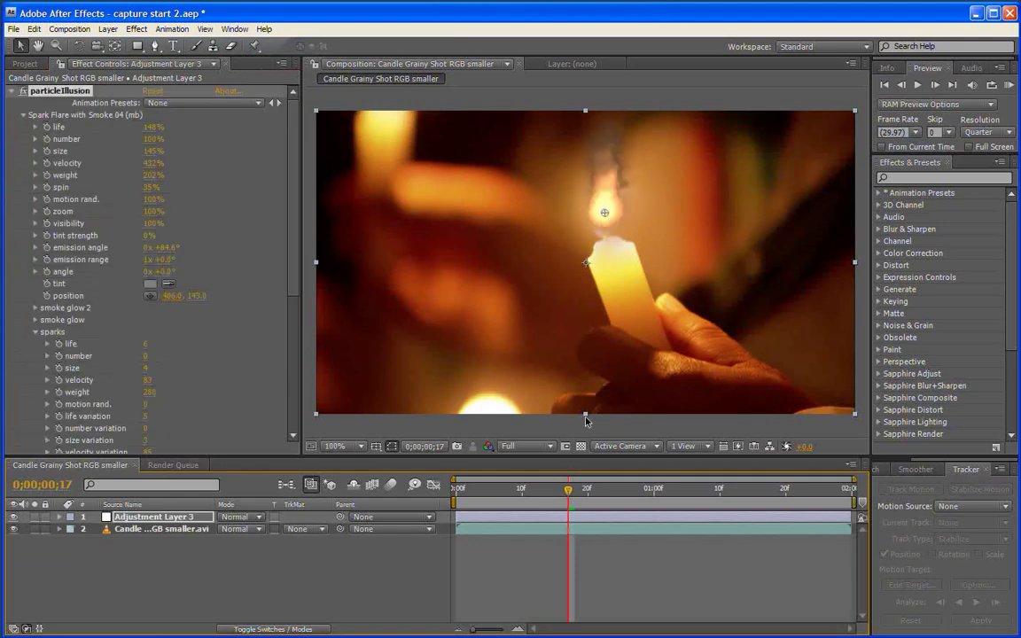
# Blend the adjustment layer in Screen mode and enlarge the intense center to 146, previewing the flare
pyautogui.click(257, 517)
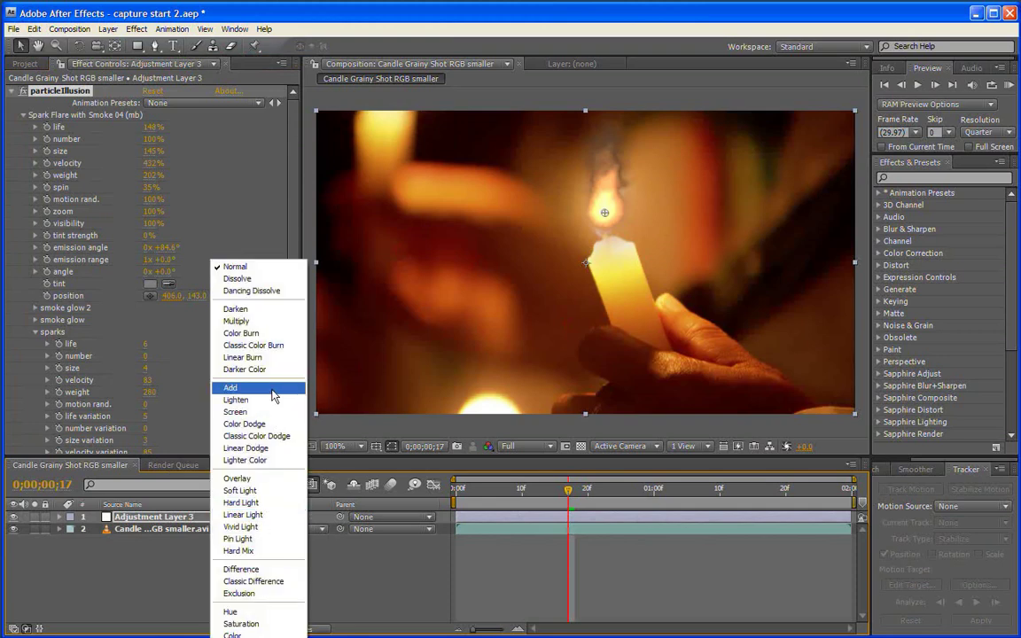
pyautogui.click(253, 413)
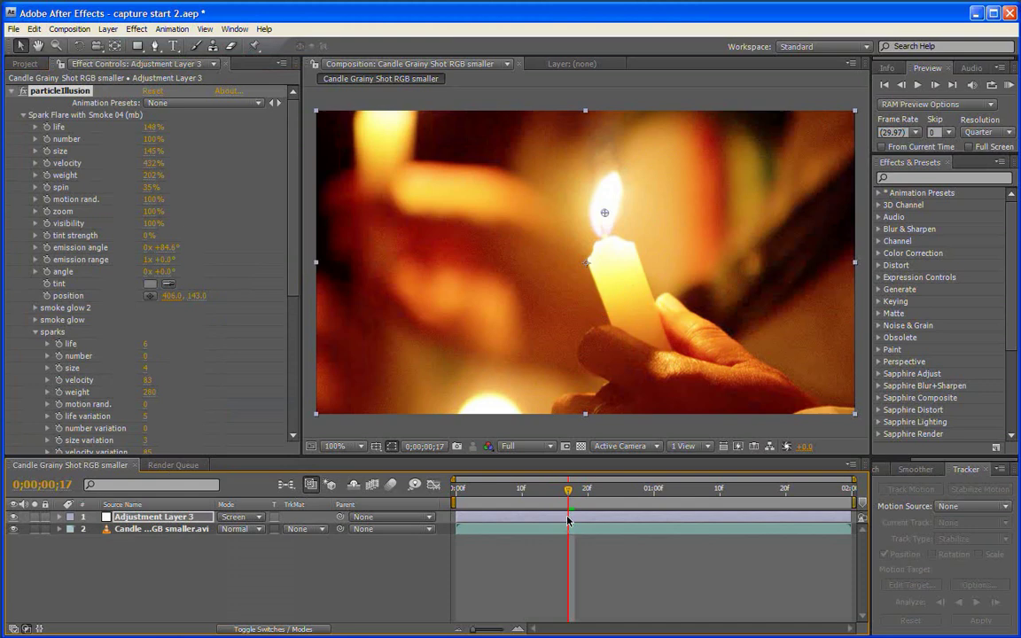
pyautogui.press('space')
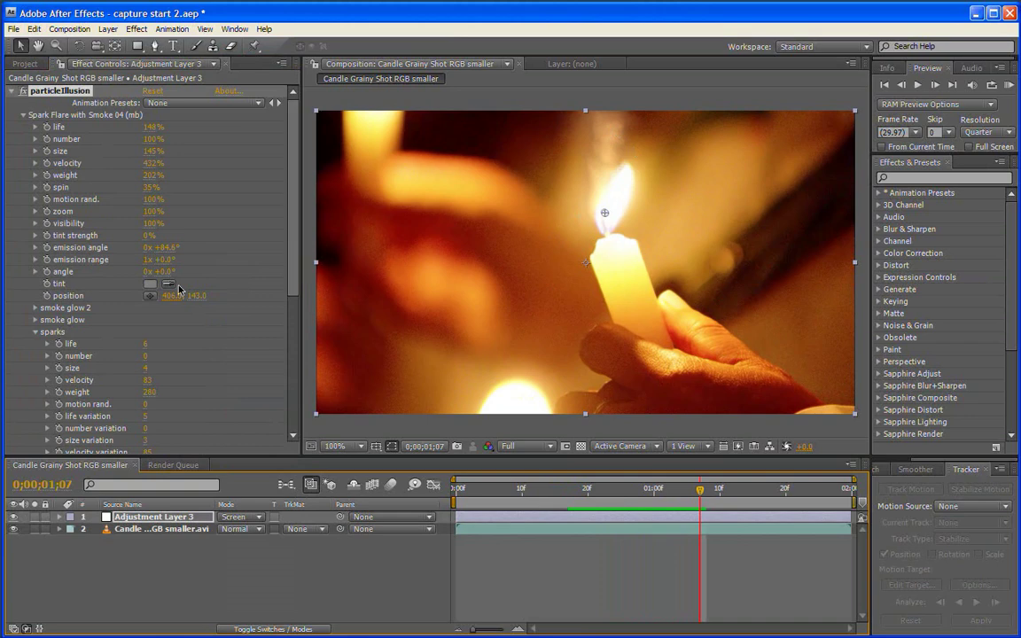
pyautogui.scroll(-8, 289, 289)
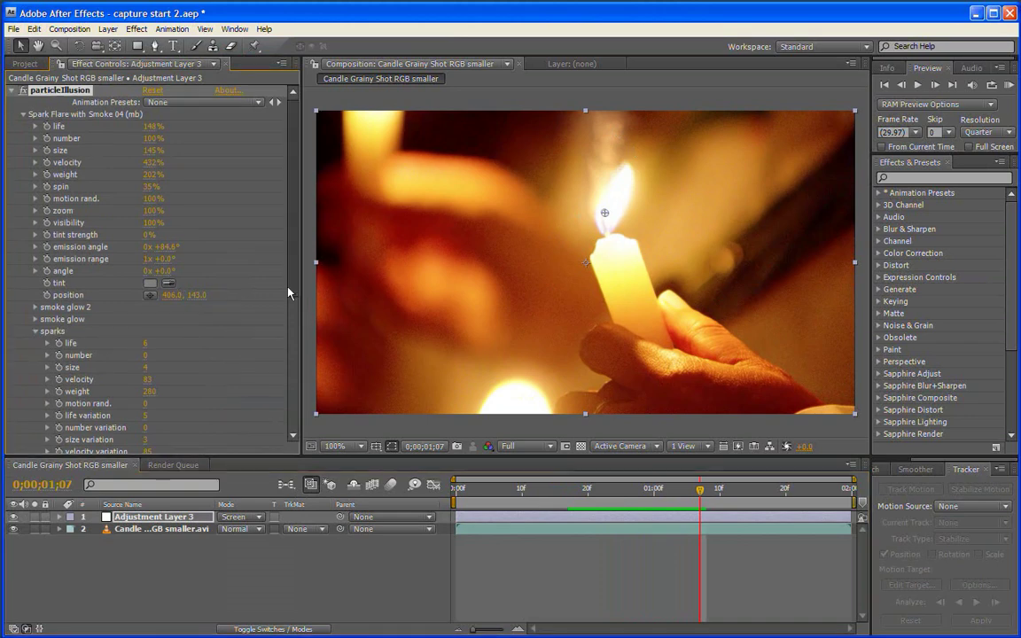
pyautogui.moveTo(150, 308); pyautogui.dragTo(199, 310)
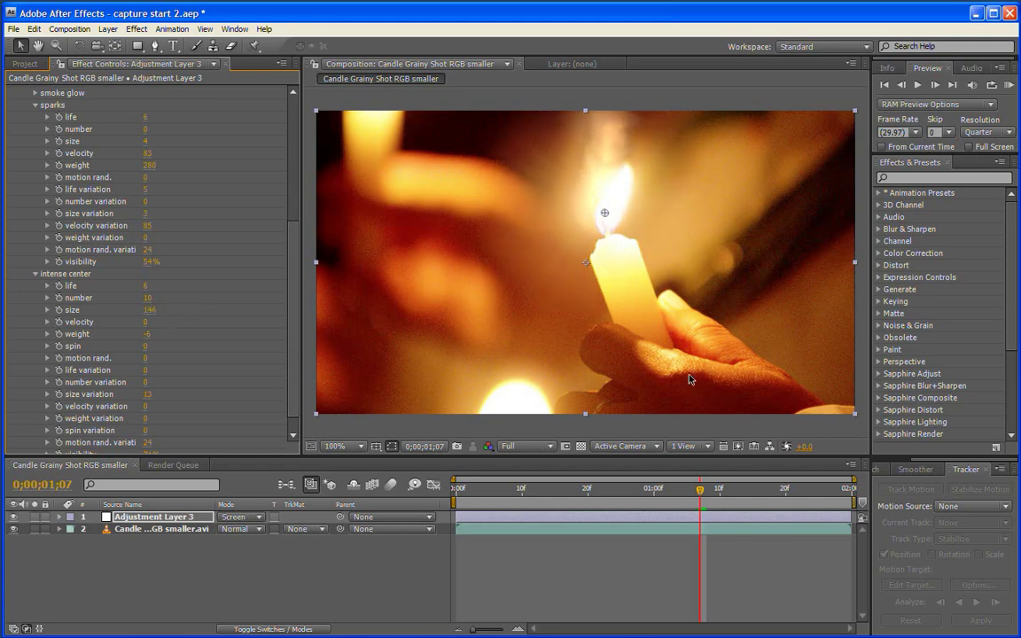
pyautogui.press('space')
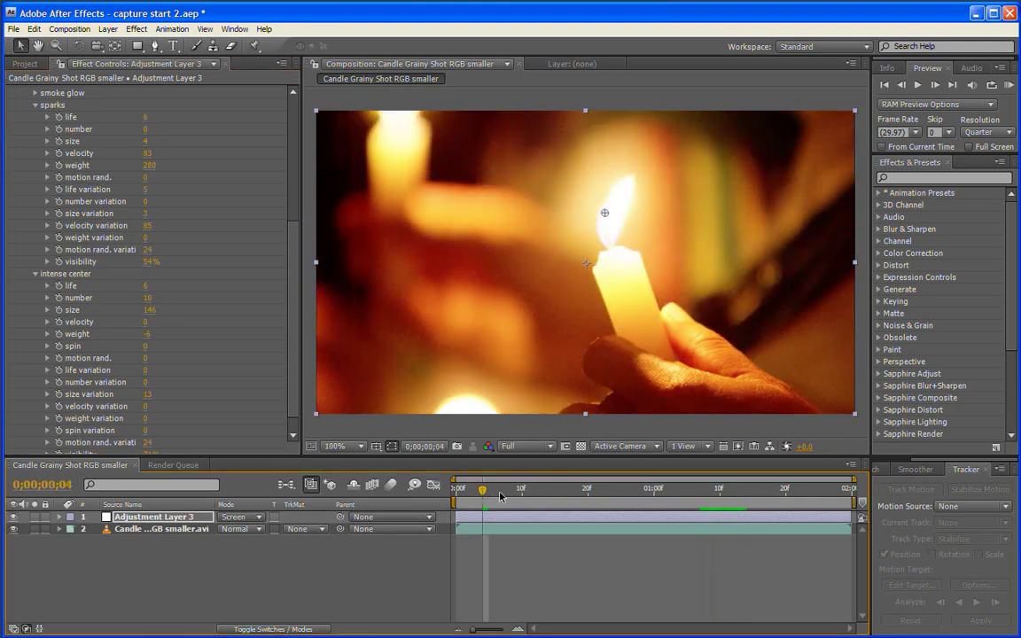
# Return near the start of the shot, deselect the adjustment layer, and preview the opening frames
pyautogui.moveTo(483, 493); pyautogui.dragTo(470, 494)
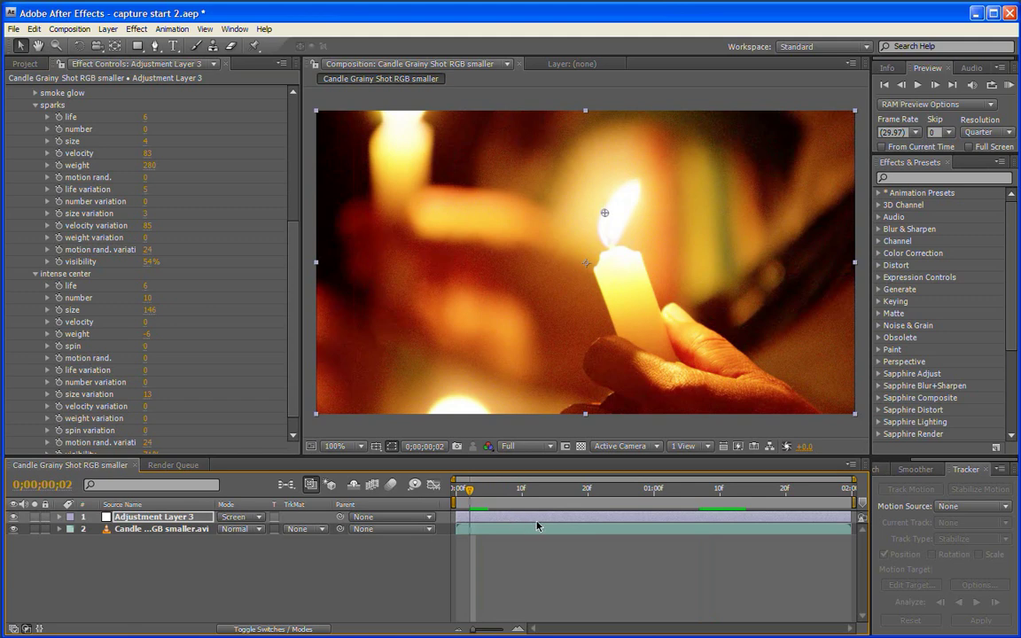
pyautogui.hotkey('ctrl', 'shift', 'a')
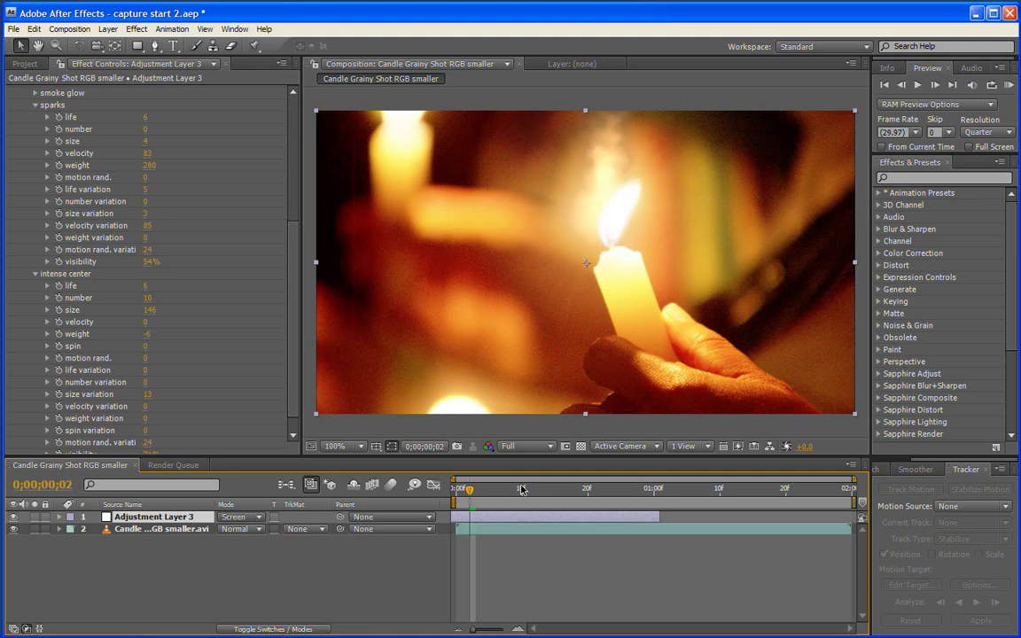
pyautogui.press('space')
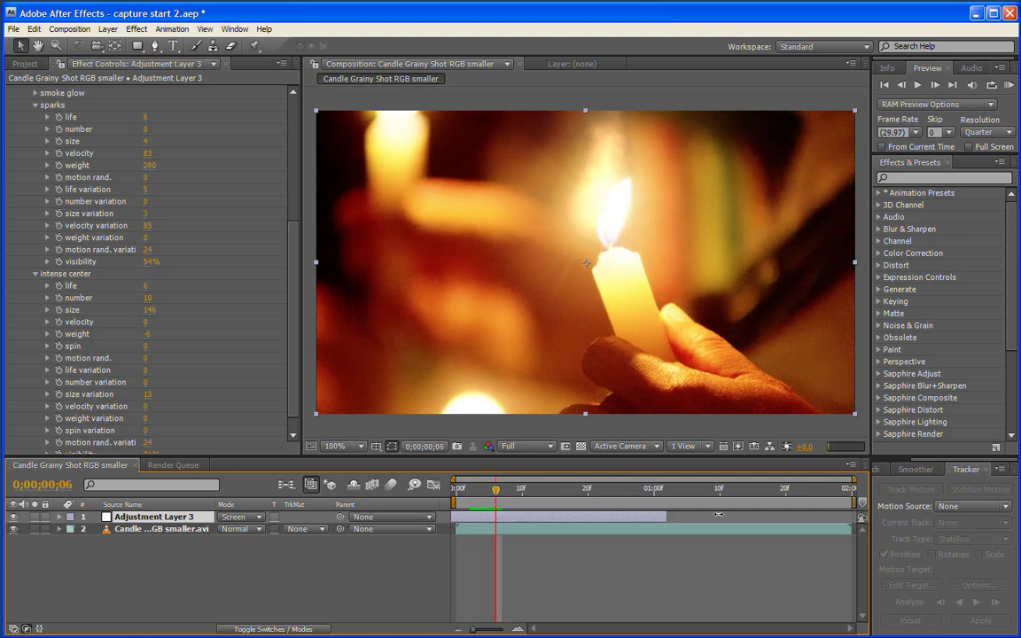